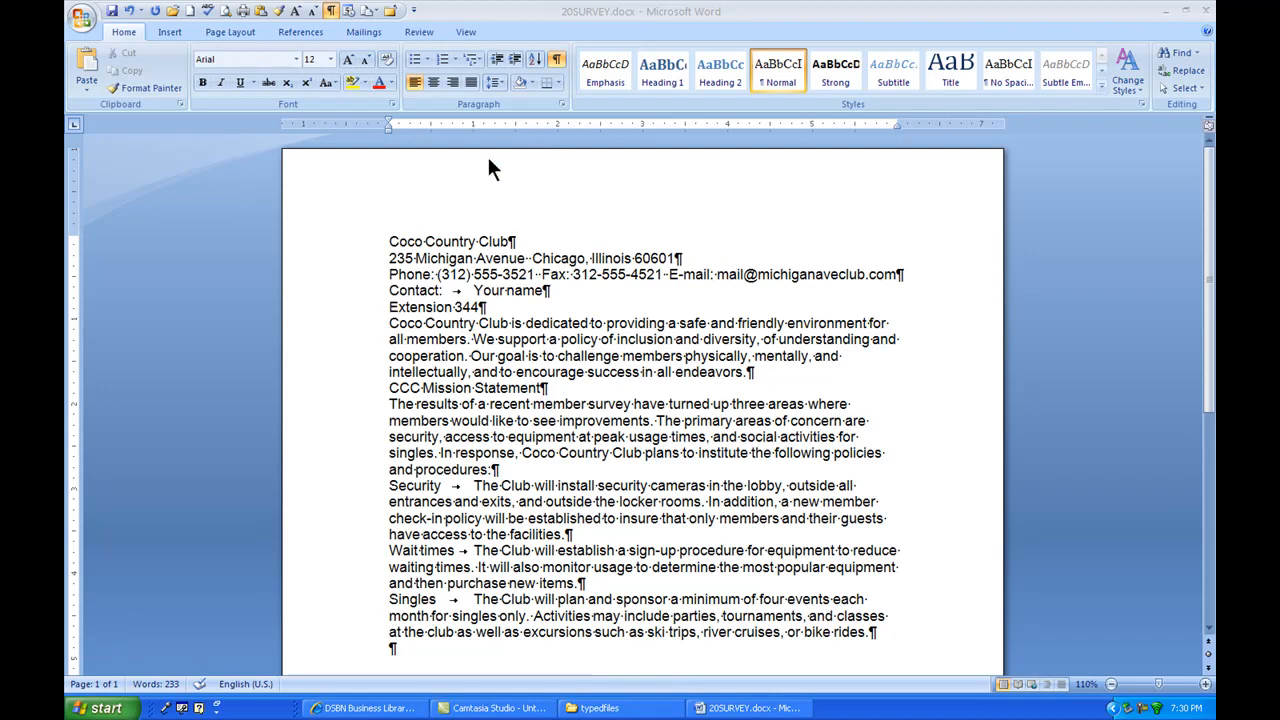
# Step: Hide and redisplay the formatting marks and the ruler
pyautogui.click(556, 60)
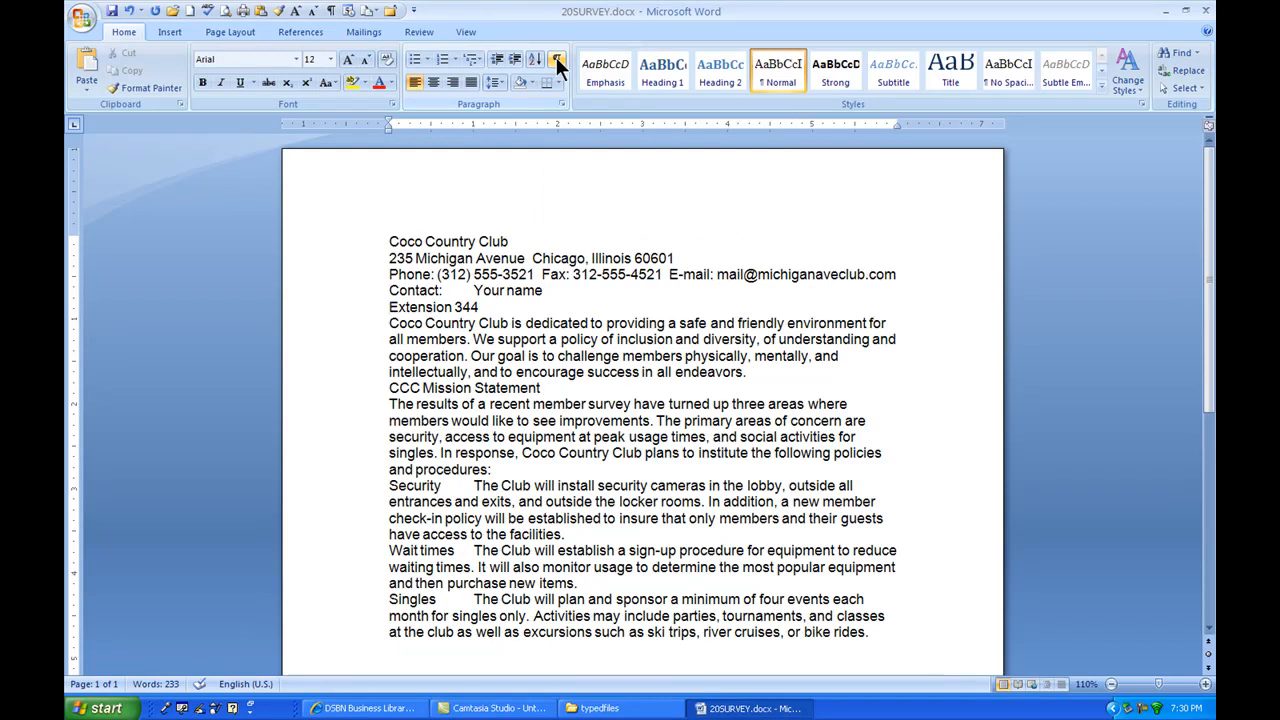
pyautogui.click(557, 61)
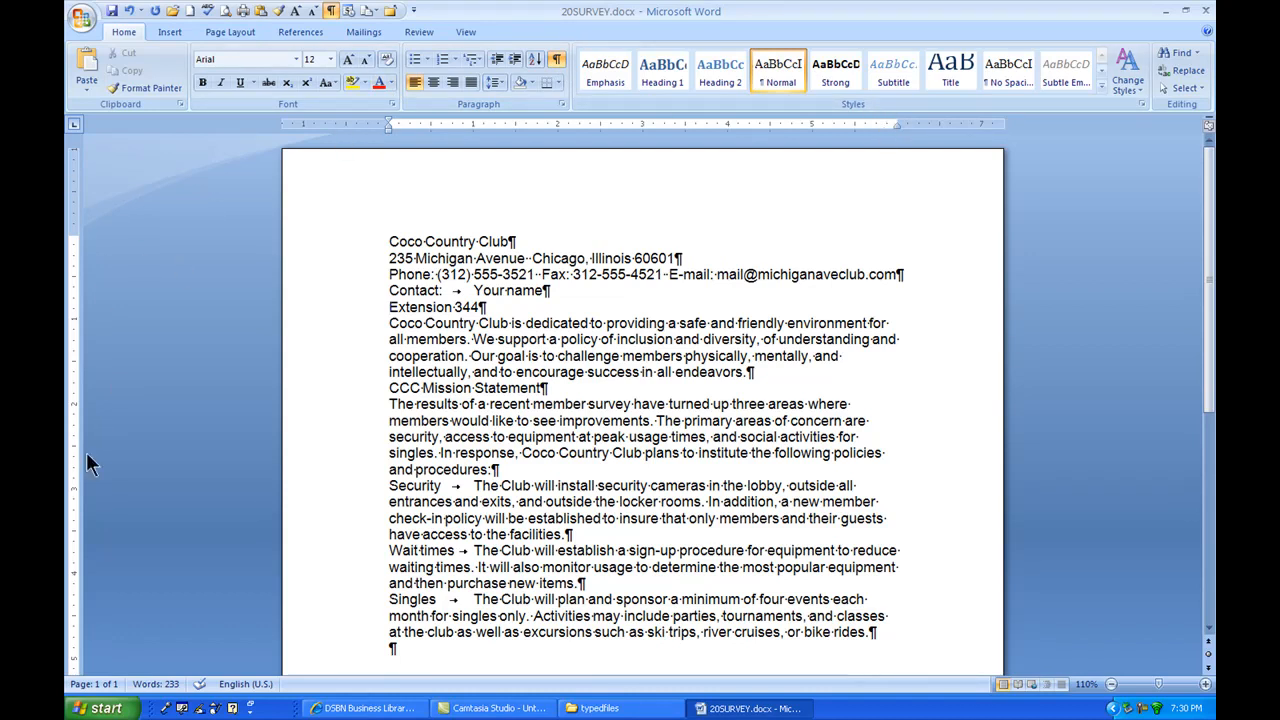
pyautogui.click(1208, 126)
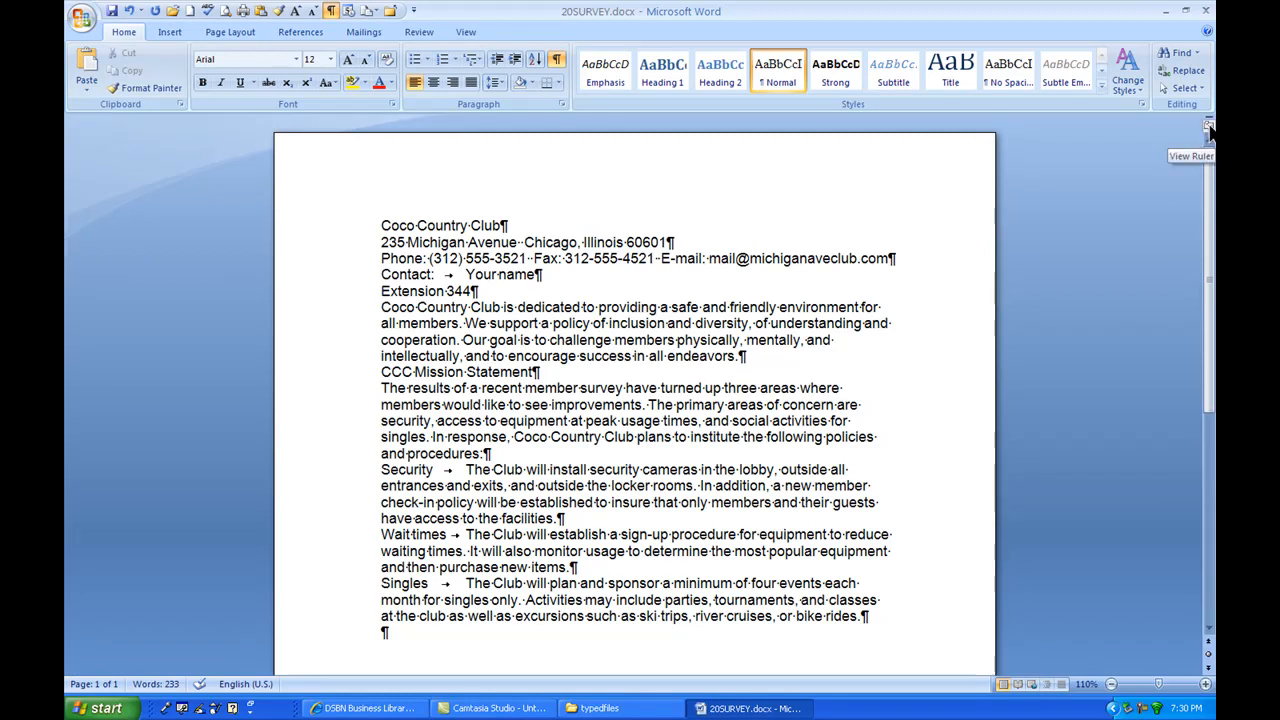
pyautogui.click(1208, 126)
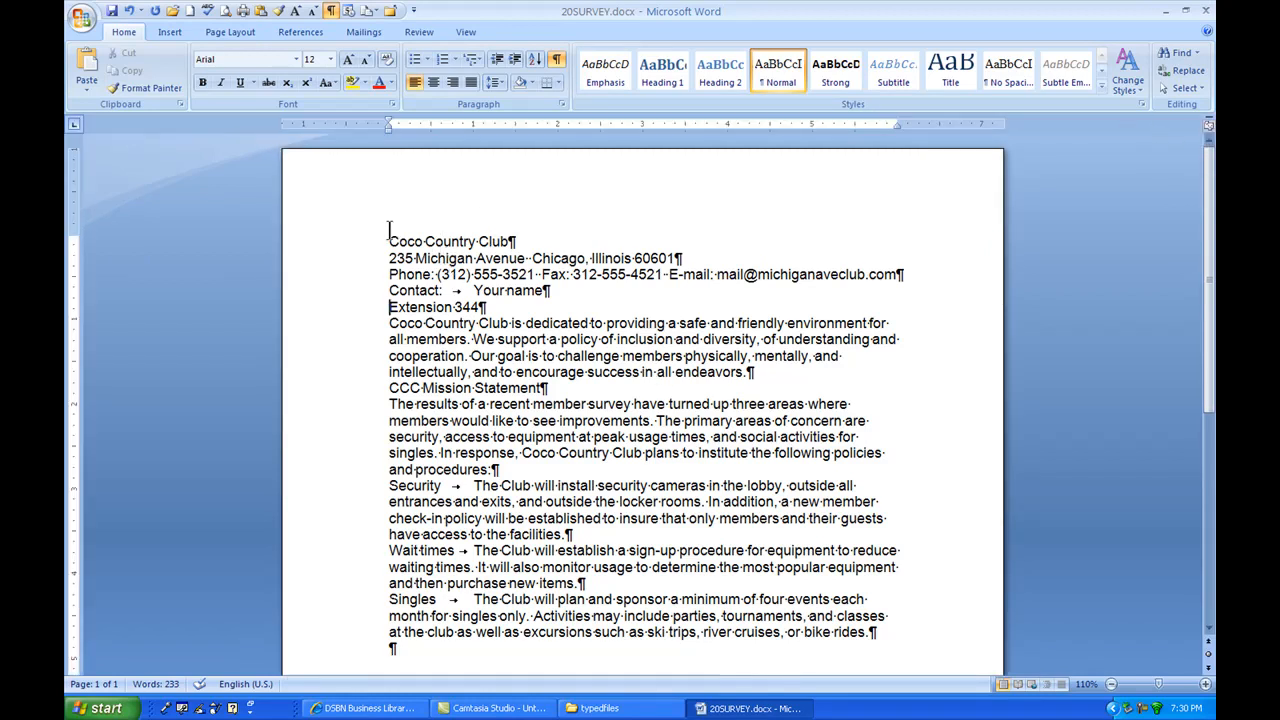
# Step: Centre the Coco Country Club title line and the address line below it
pyautogui.moveTo(391, 240); pyautogui.dragTo(477, 256)
pyautogui.click(429, 84)
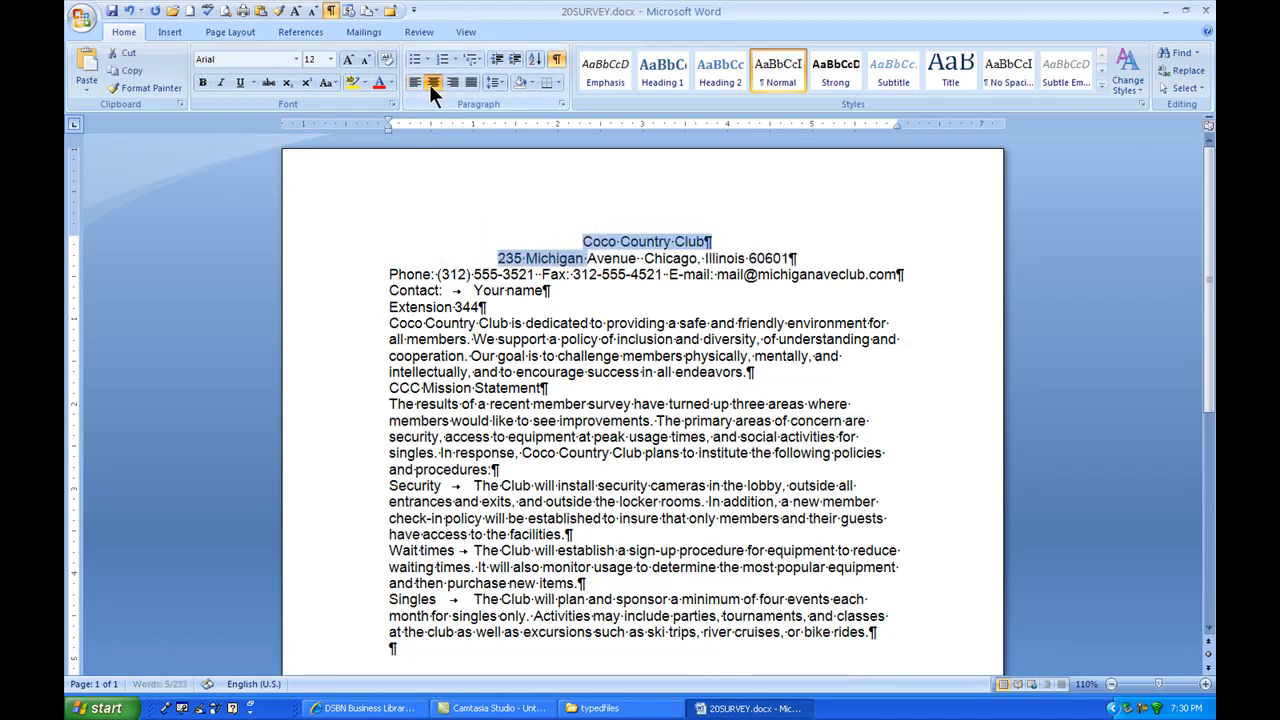
pyautogui.click(522, 211)
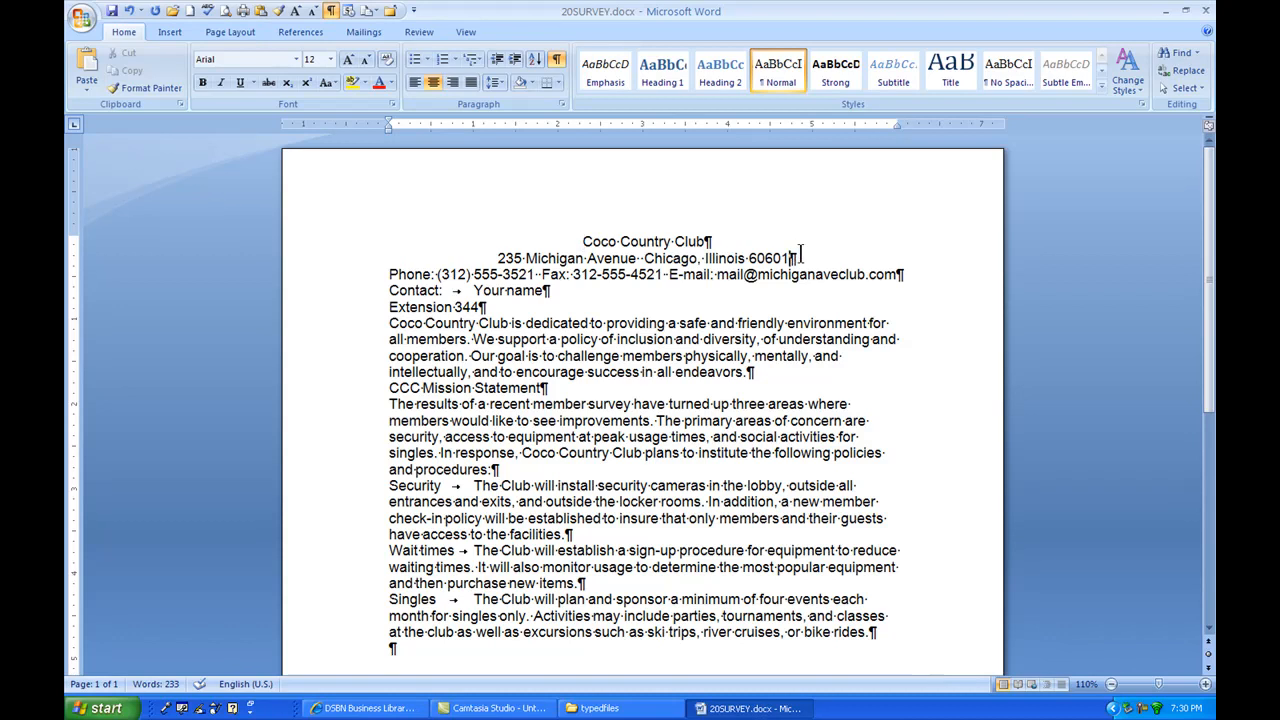
# Step: Insert a blank line after the address line and another after the phone, fax and e-mail line
pyautogui.press('Return')
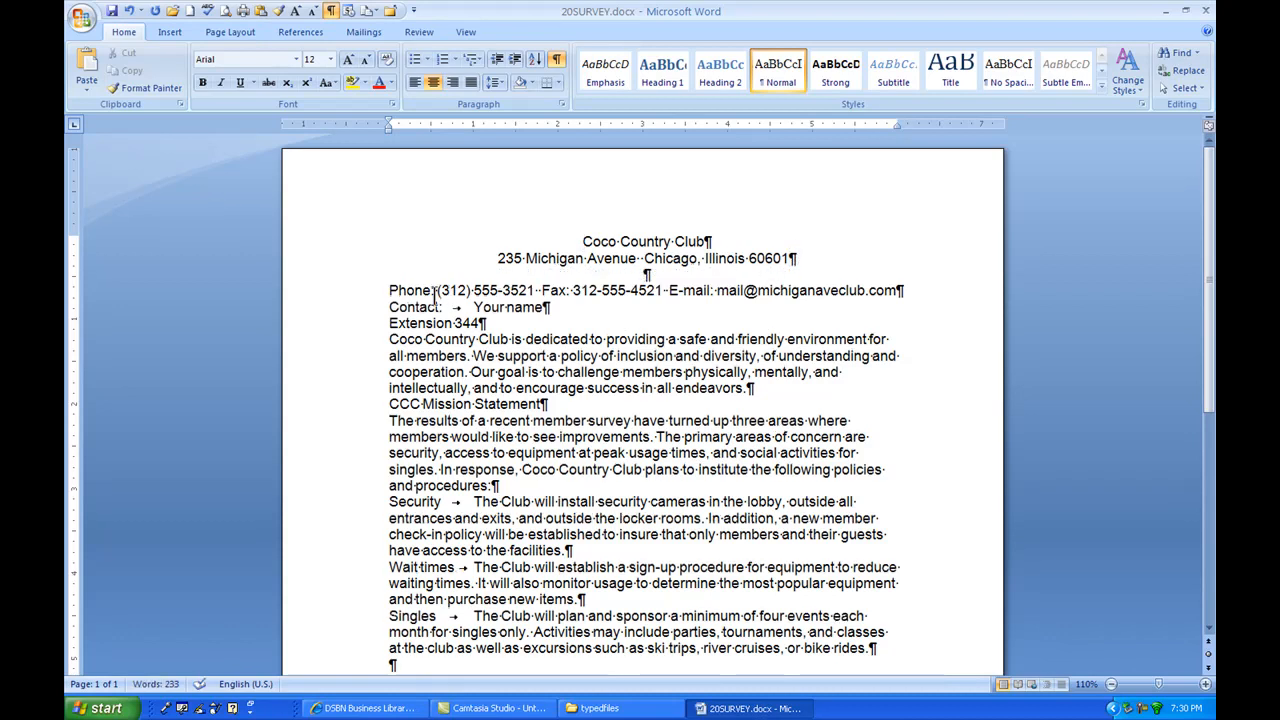
pyautogui.click(928, 289)
pyautogui.press('Return')
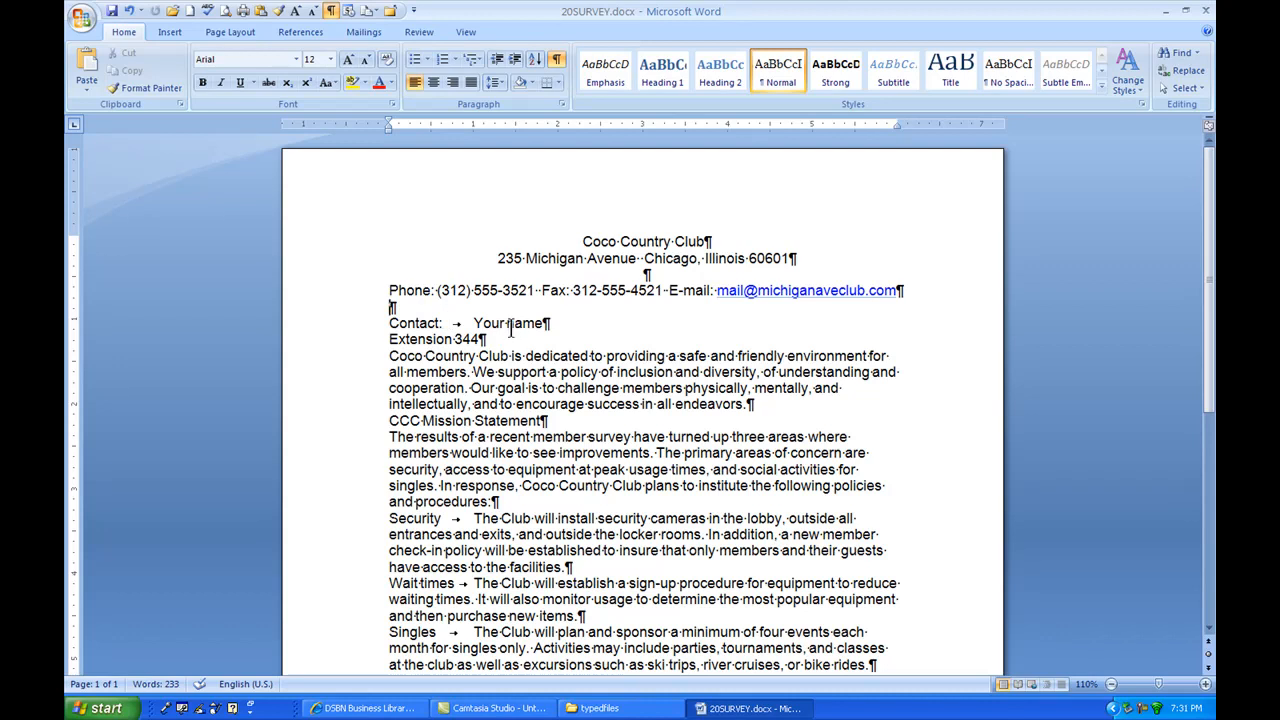
# Step: Indent the Extension line to align with the contact name above it, and add a blank line below it
pyautogui.click(390, 342)
pyautogui.press('Tab')
pyautogui.press('Tab')
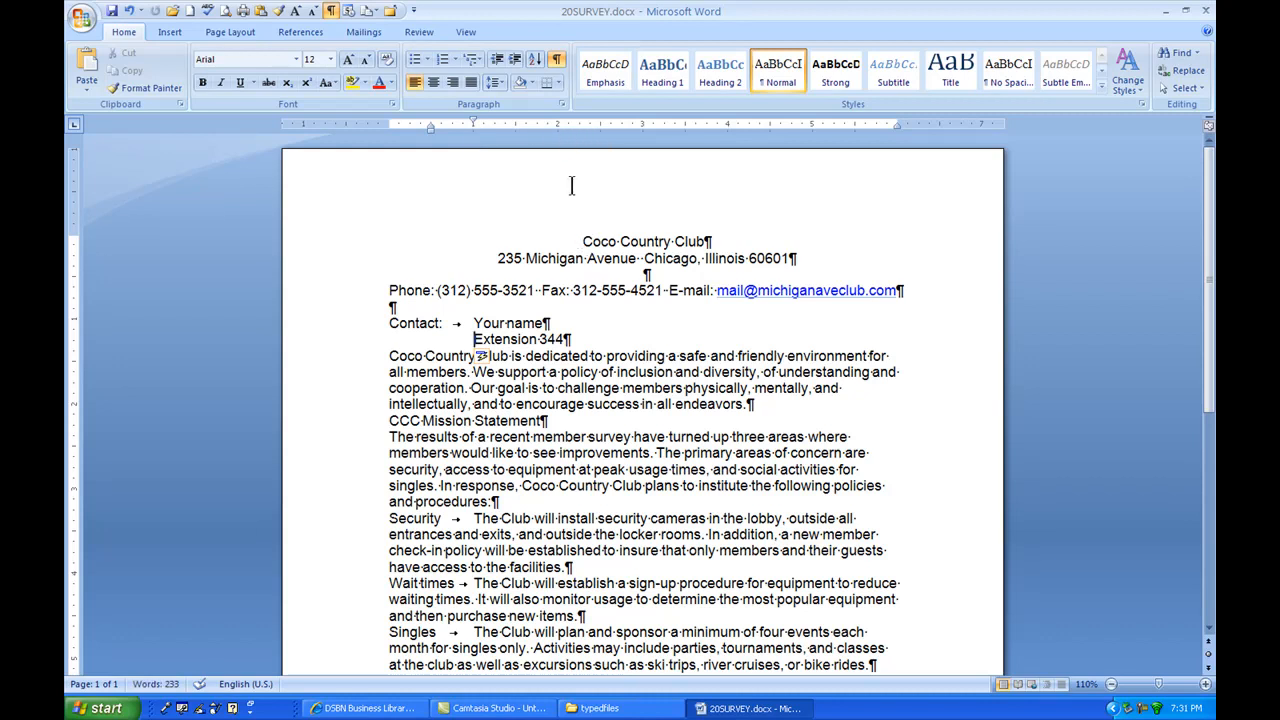
pyautogui.click(605, 336)
pyautogui.press('Return')
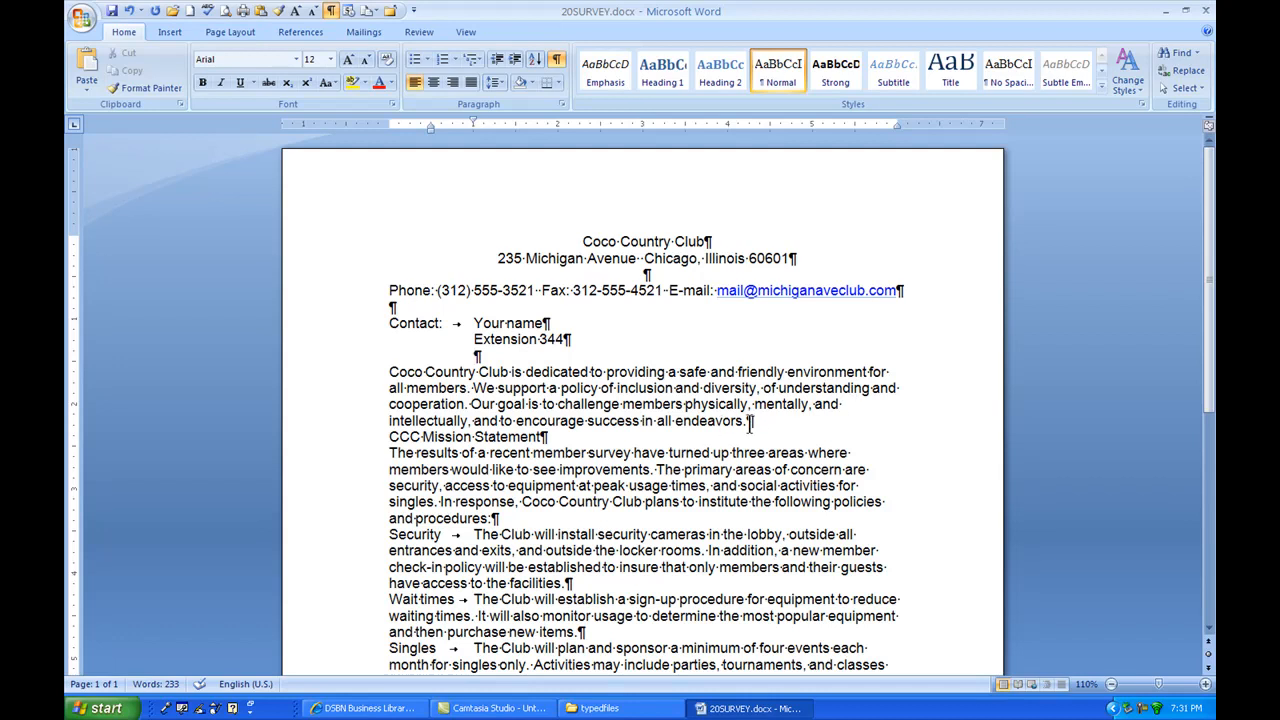
# Step: Insert a blank line after the "Coco Country Club is dedicated" paragraph and another after the survey results paragraph
pyautogui.click(788, 422)
pyautogui.press('Return')
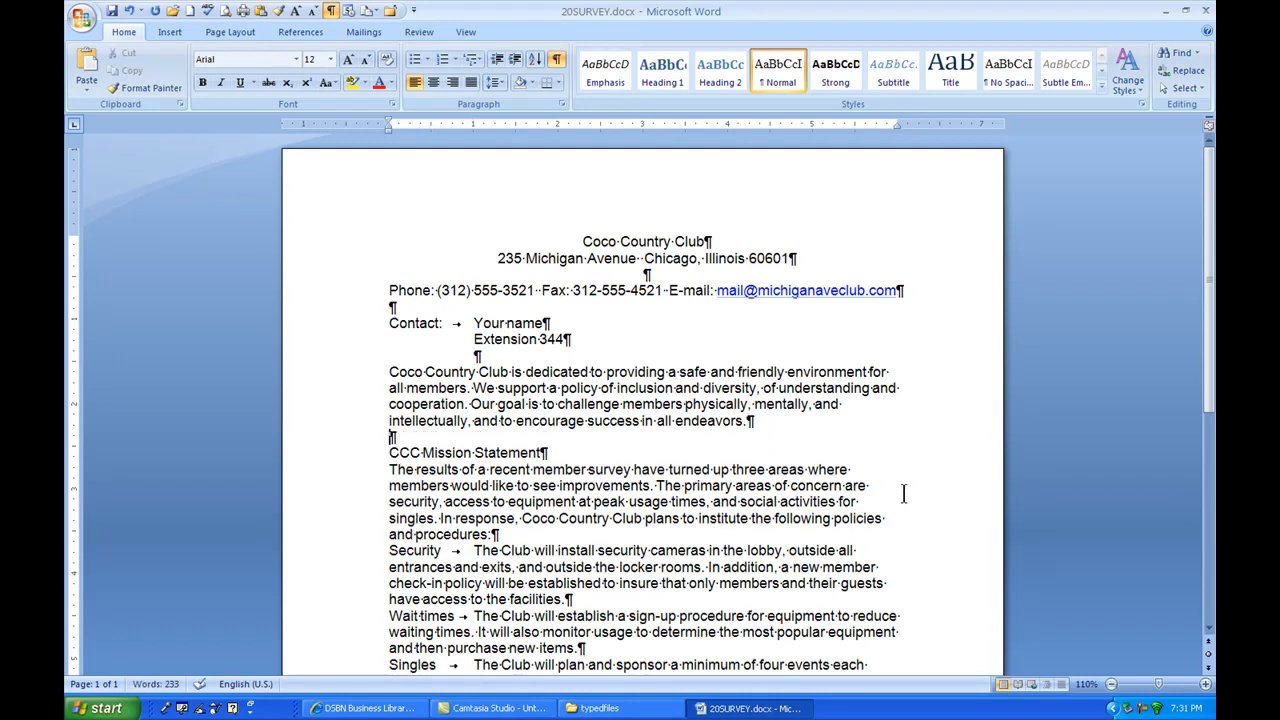
pyautogui.click(531, 537)
pyautogui.press('Return')
# Step: Insert a blank line after the Security paragraph and another after the Wait times paragraph
pyautogui.scroll(-1, 536, 521)
pyautogui.scroll(-2, 536, 521)
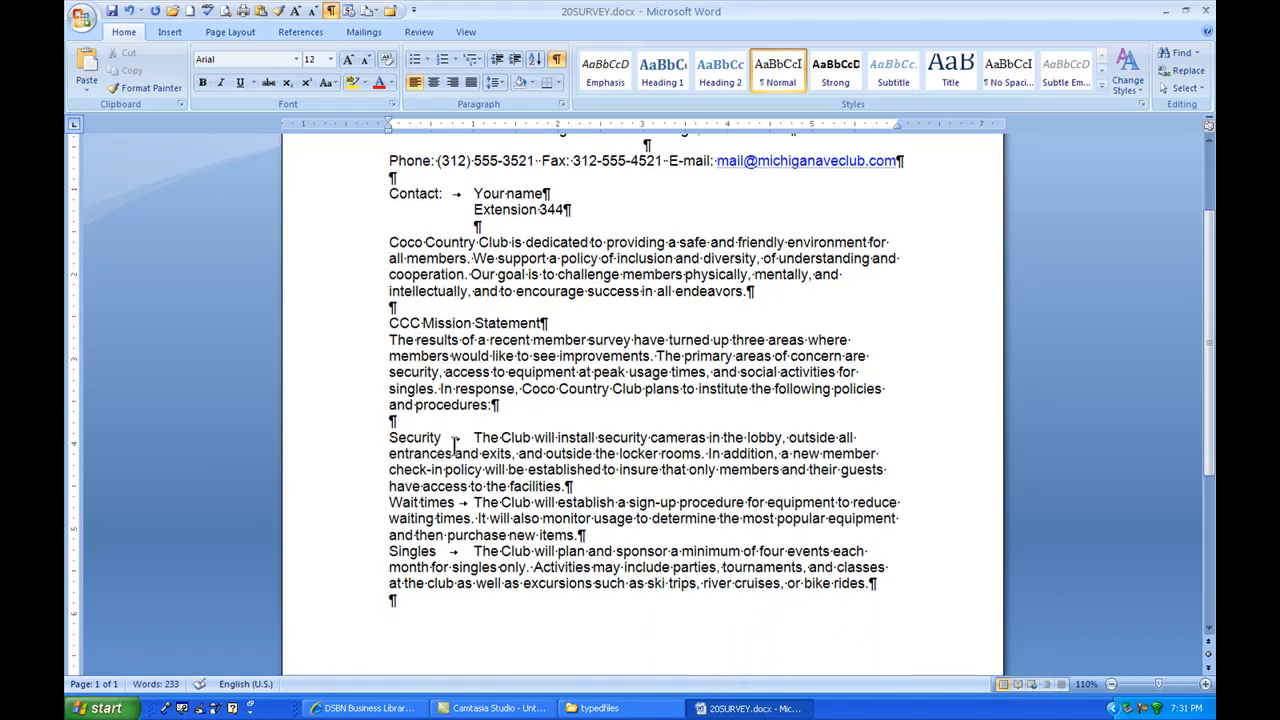
pyautogui.click(594, 484)
pyautogui.press('Return')
pyautogui.click(601, 549)
pyautogui.press('Return')
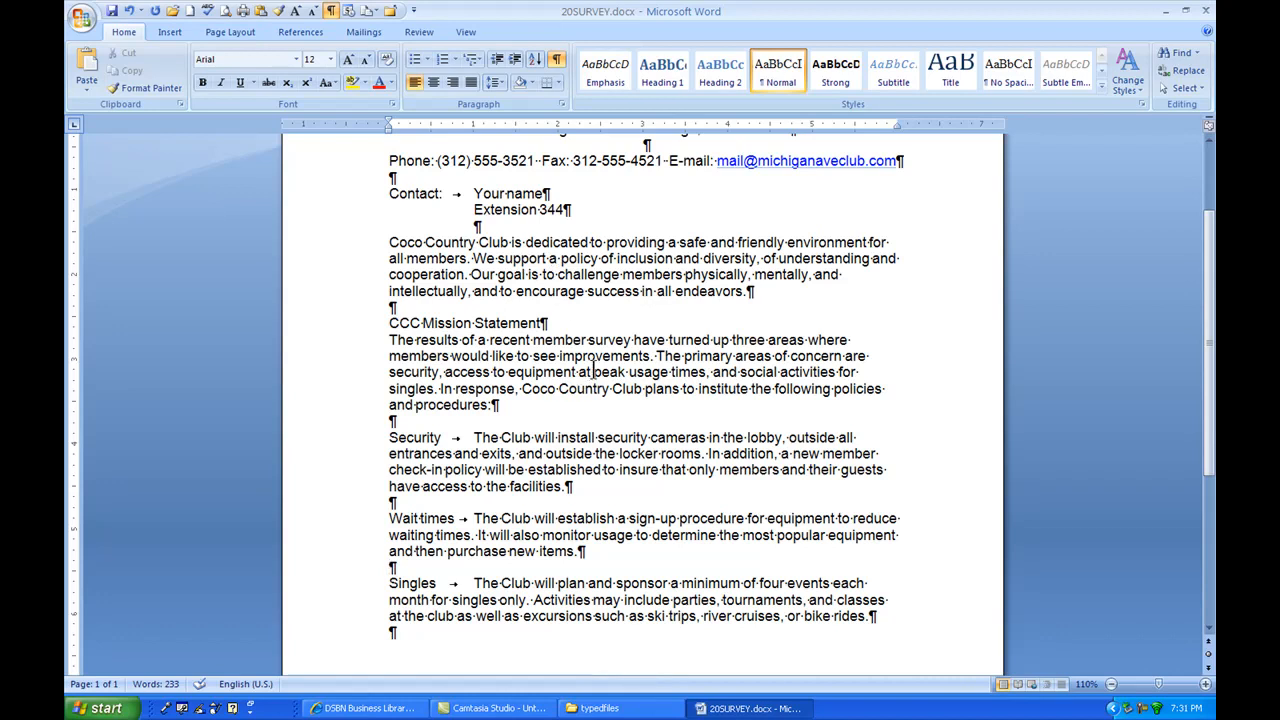
# Step: Try a 0.5-inch first-line indent on the "Coco Country Club is dedicated" paragraph and return it to the margin
pyautogui.scroll(1, 594, 371)
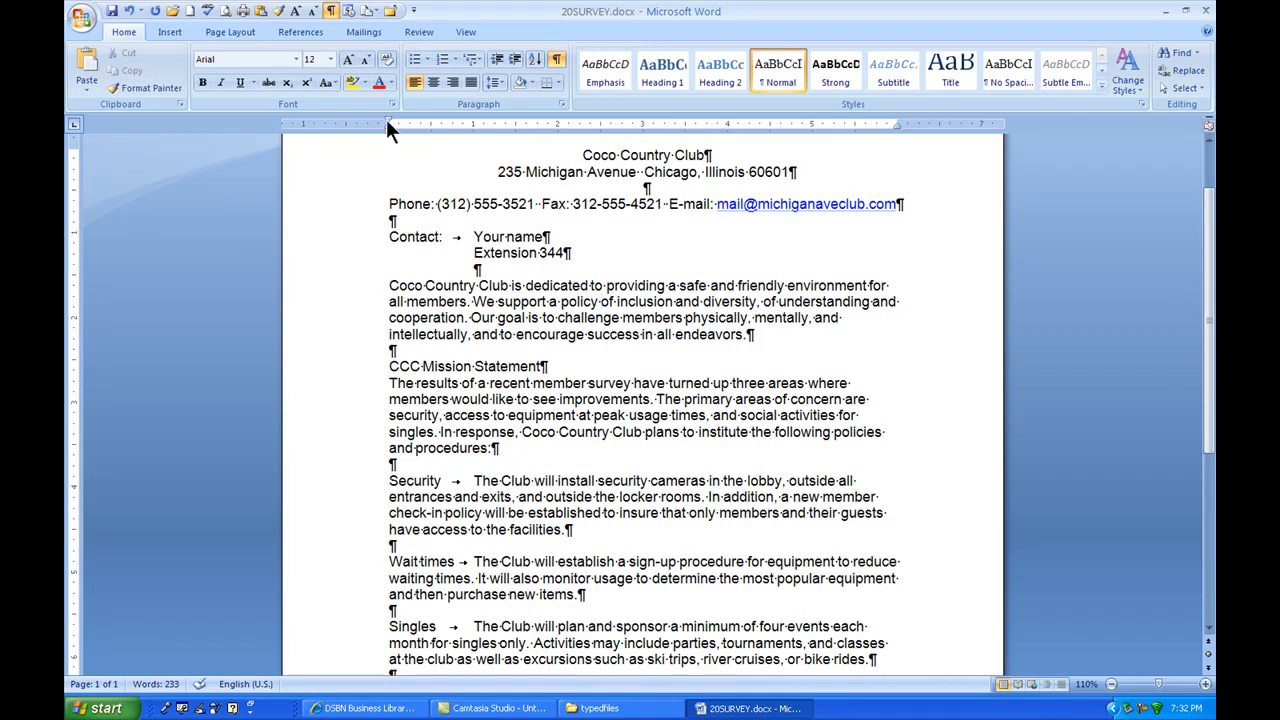
pyautogui.moveTo(387, 118); pyautogui.dragTo(429, 118)
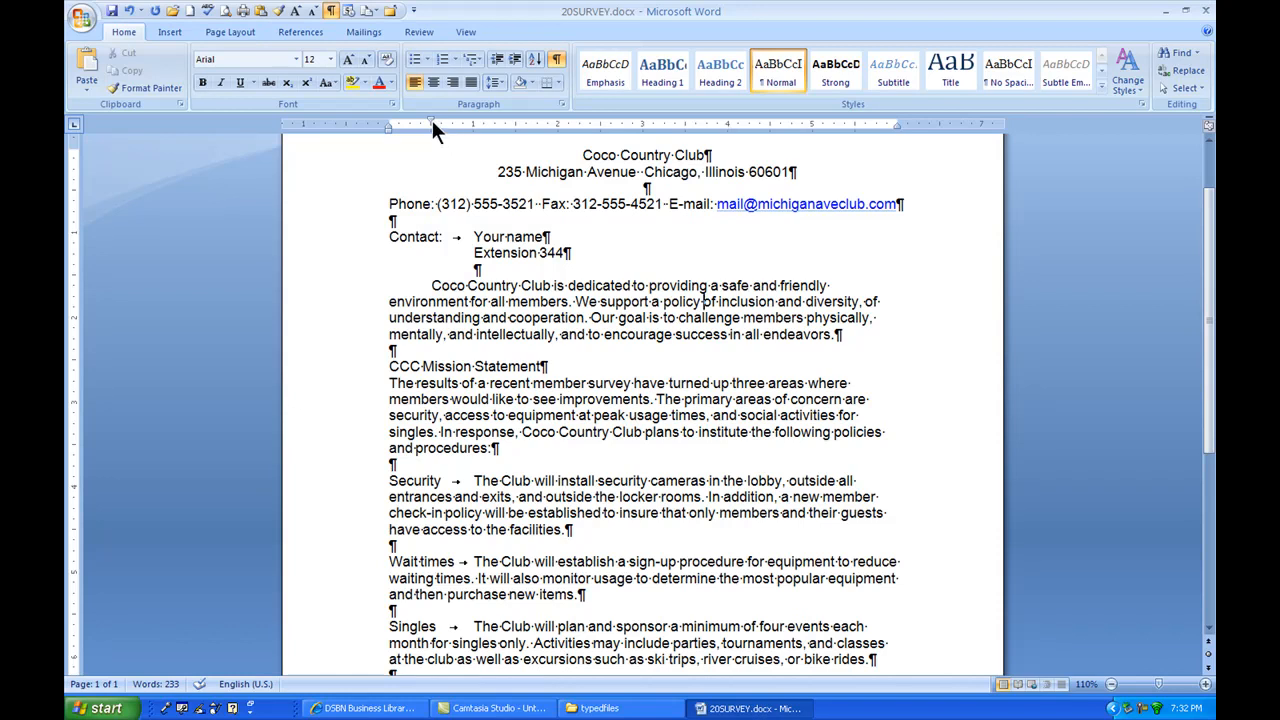
pyautogui.moveTo(430, 119); pyautogui.dragTo(388, 120)
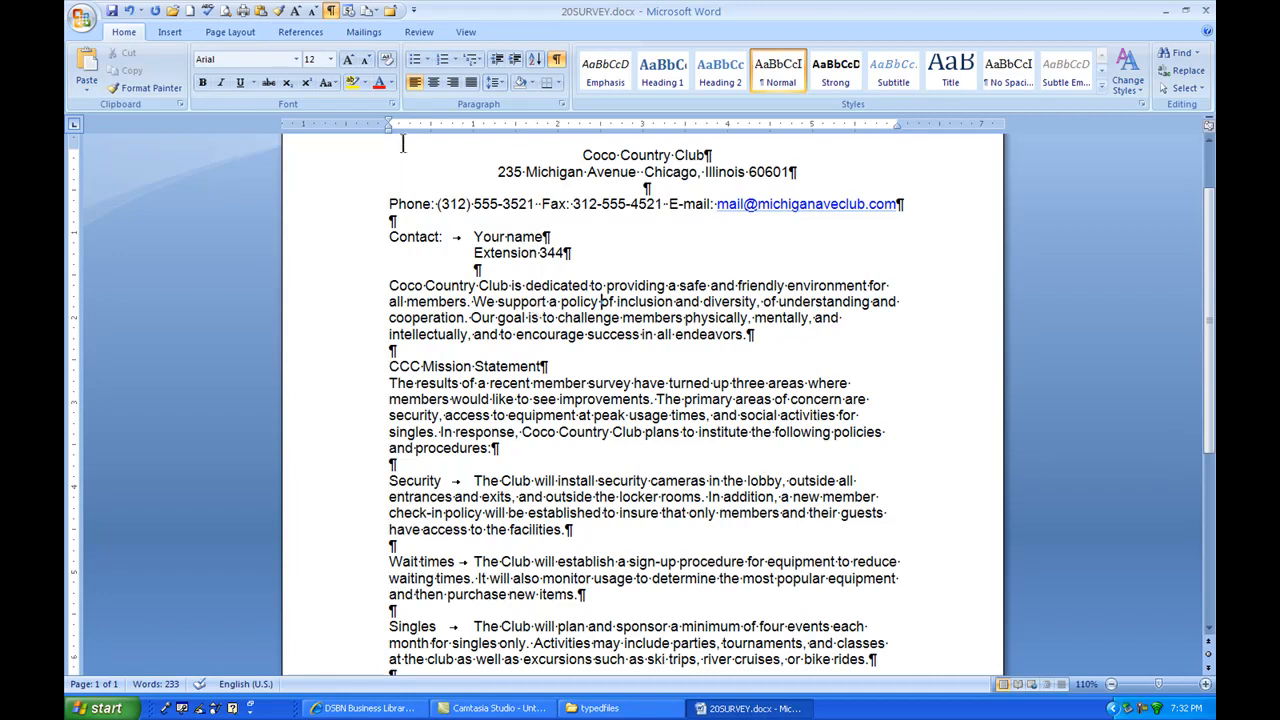
# Step: Indent the "Coco Country Club is dedicated" paragraph 1 inch from both margins on the ruler and justify its text
pyautogui.moveTo(387, 133); pyautogui.dragTo(473, 137)
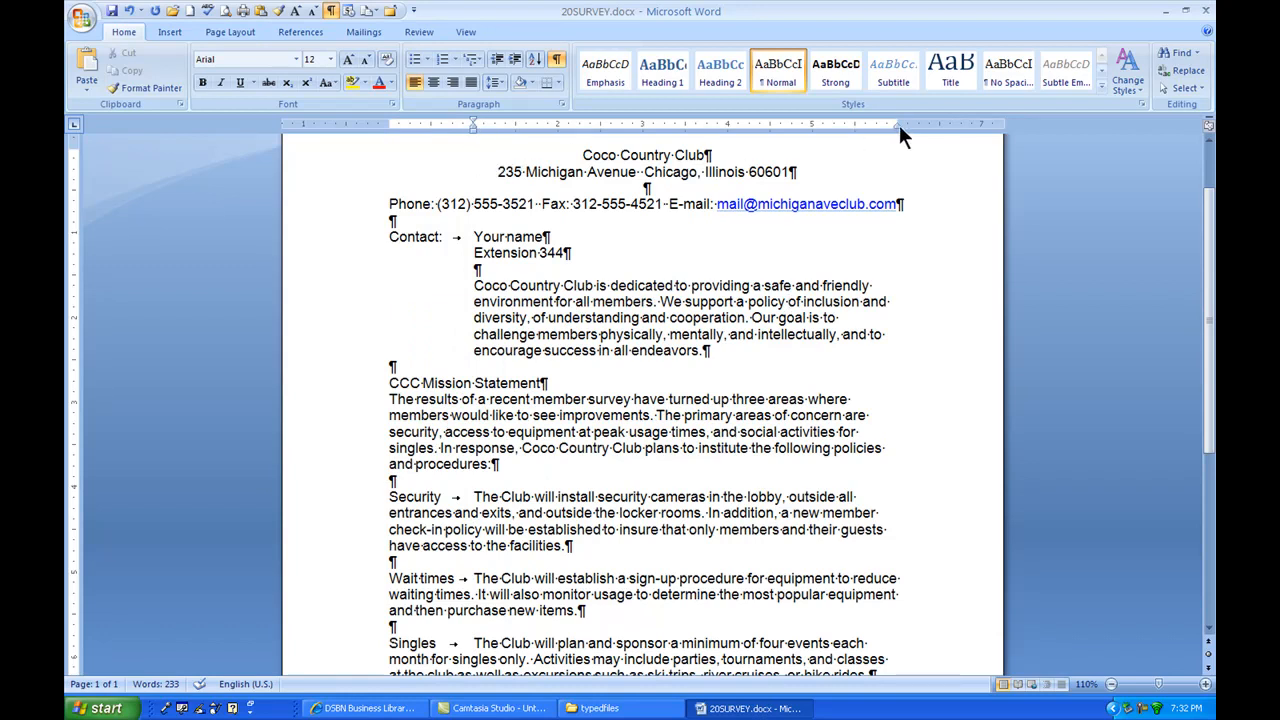
pyautogui.moveTo(897, 127); pyautogui.dragTo(812, 134)
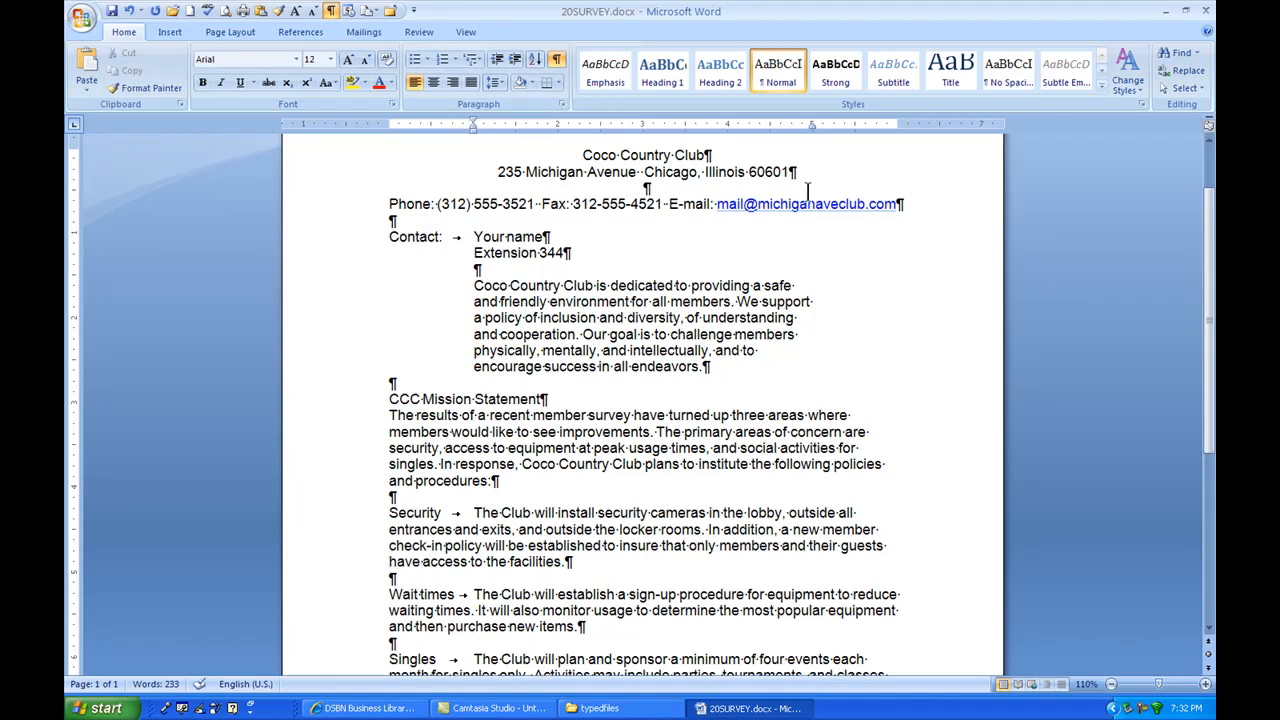
pyautogui.click(472, 83)
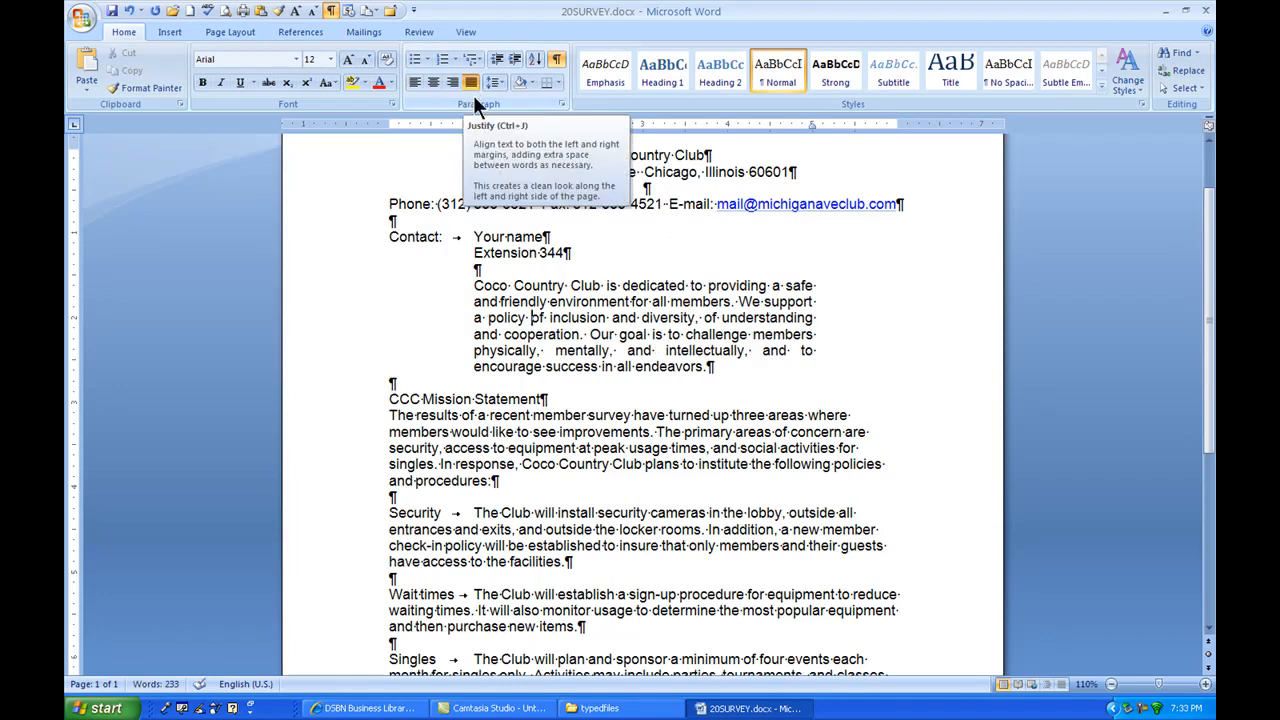
pyautogui.click(473, 286)
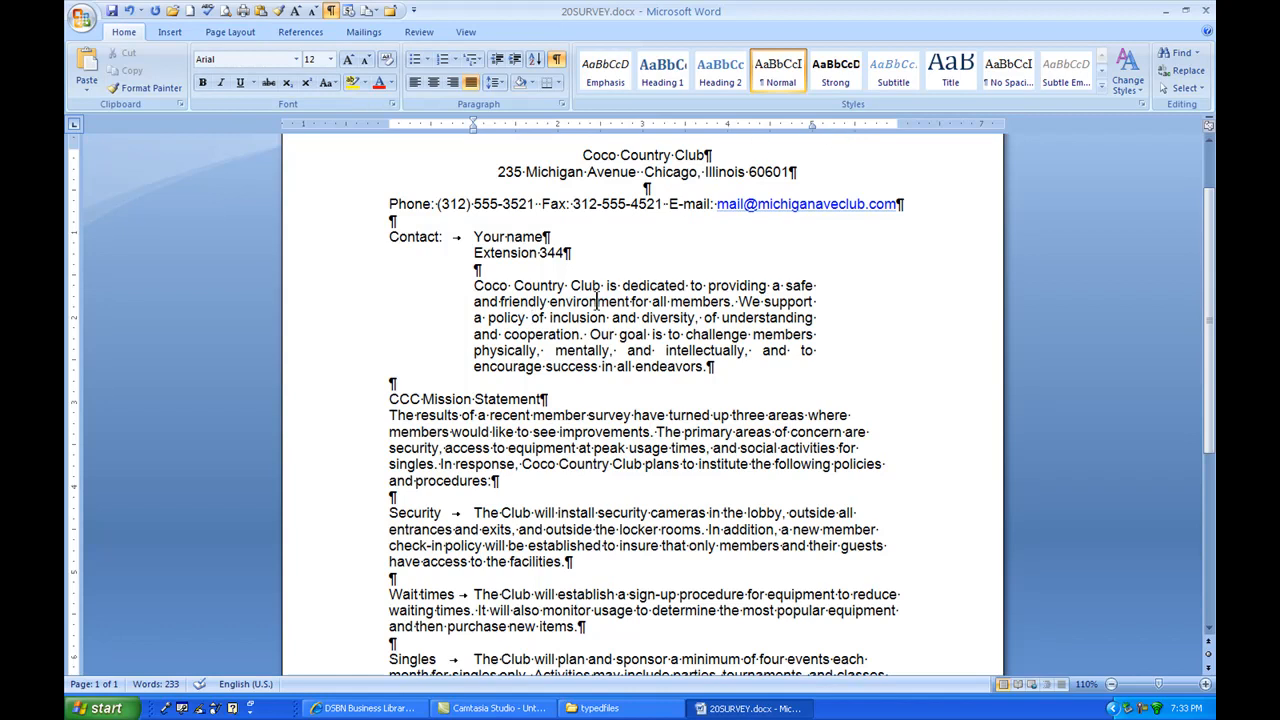
# Step: Move the justified paragraph's left and right indents back to the page margins
pyautogui.moveTo(812, 127); pyautogui.dragTo(897, 127)
pyautogui.click(475, 128)
pyautogui.moveTo(474, 129); pyautogui.dragTo(391, 127)
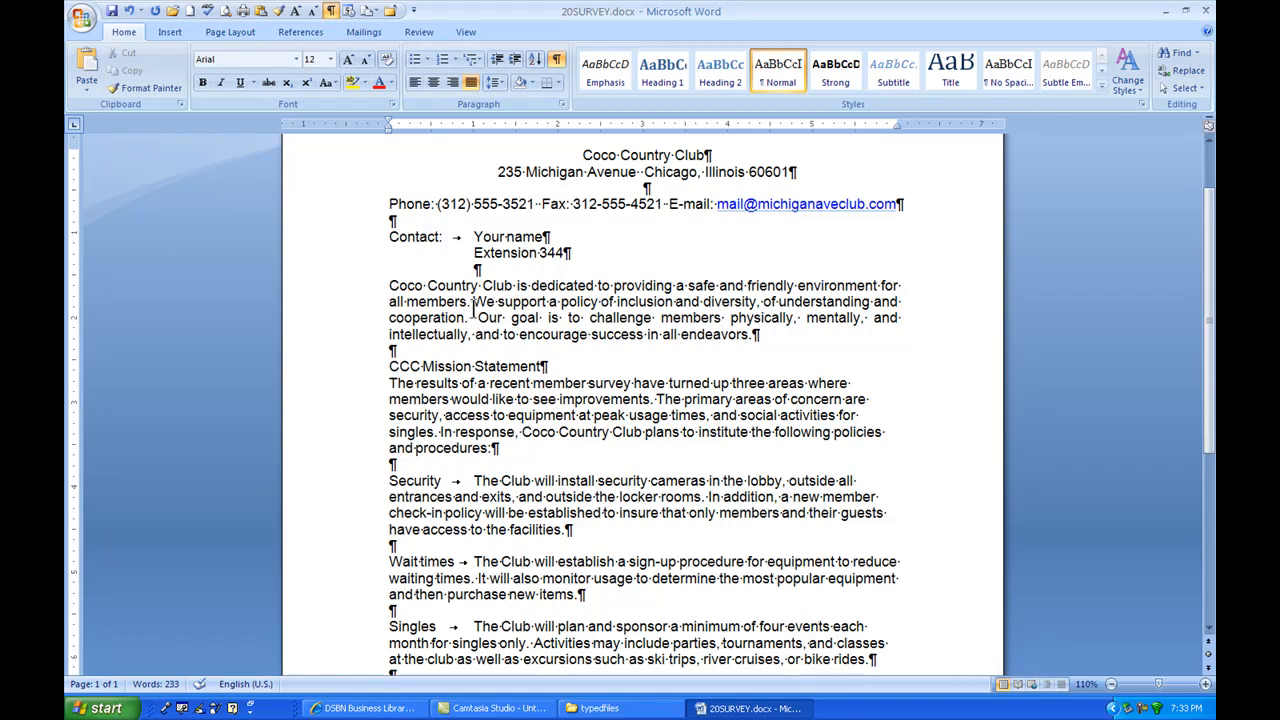
# Step: Set the "Coco Country Club is dedicated" paragraph's left and right indentation to 1" in the Paragraph settings
pyautogui.click(562, 104)
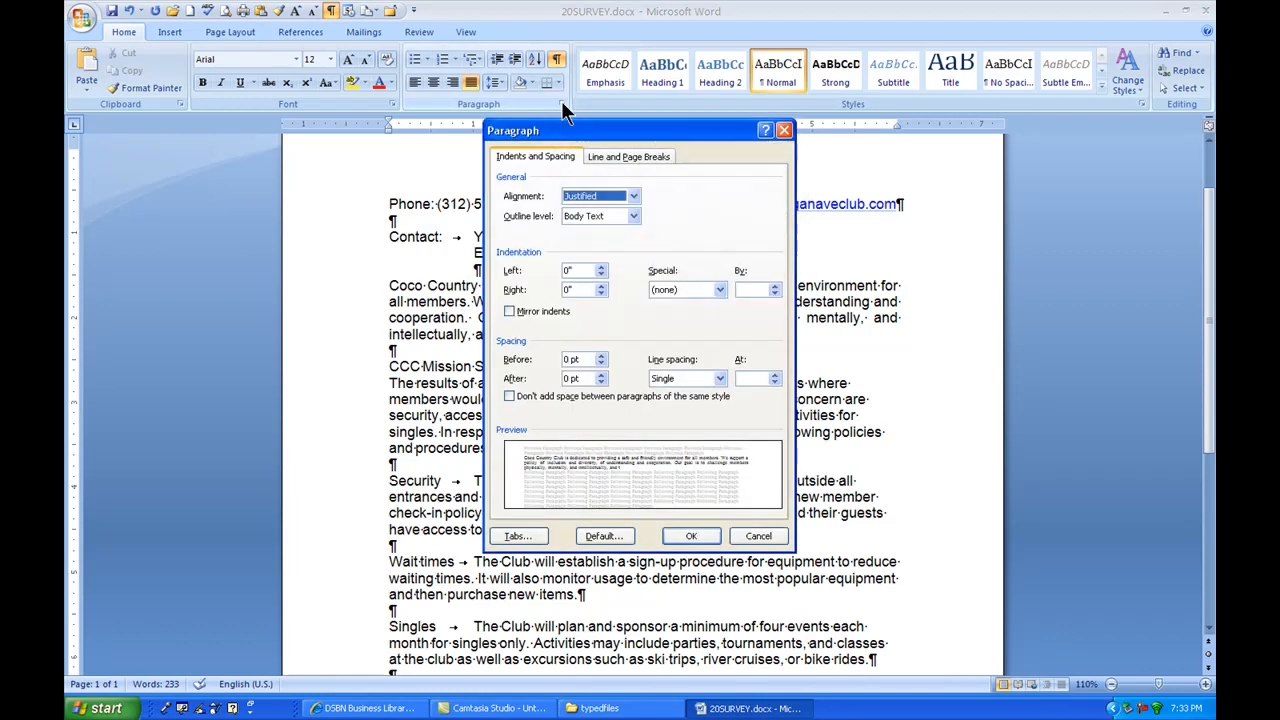
pyautogui.click(601, 267)
pyautogui.click(601, 267)
pyautogui.click(601, 267)
pyautogui.click(601, 267)
pyautogui.click(601, 267)
pyautogui.click(601, 267)
pyautogui.click(601, 267)
pyautogui.click(601, 268)
pyautogui.click(601, 268)
pyautogui.click(600, 285)
pyautogui.click(600, 285)
pyautogui.click(600, 285)
pyautogui.click(600, 285)
pyautogui.click(600, 285)
pyautogui.click(600, 285)
pyautogui.click(600, 285)
pyautogui.click(600, 285)
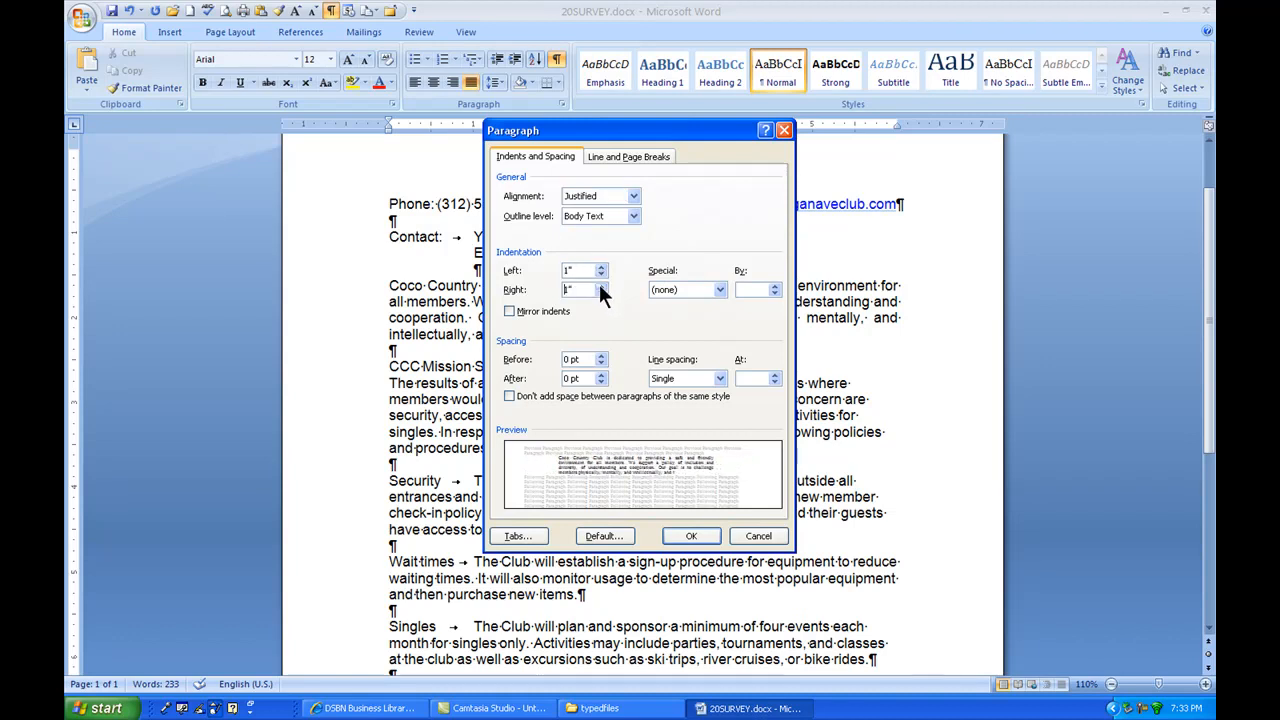
pyautogui.click(691, 536)
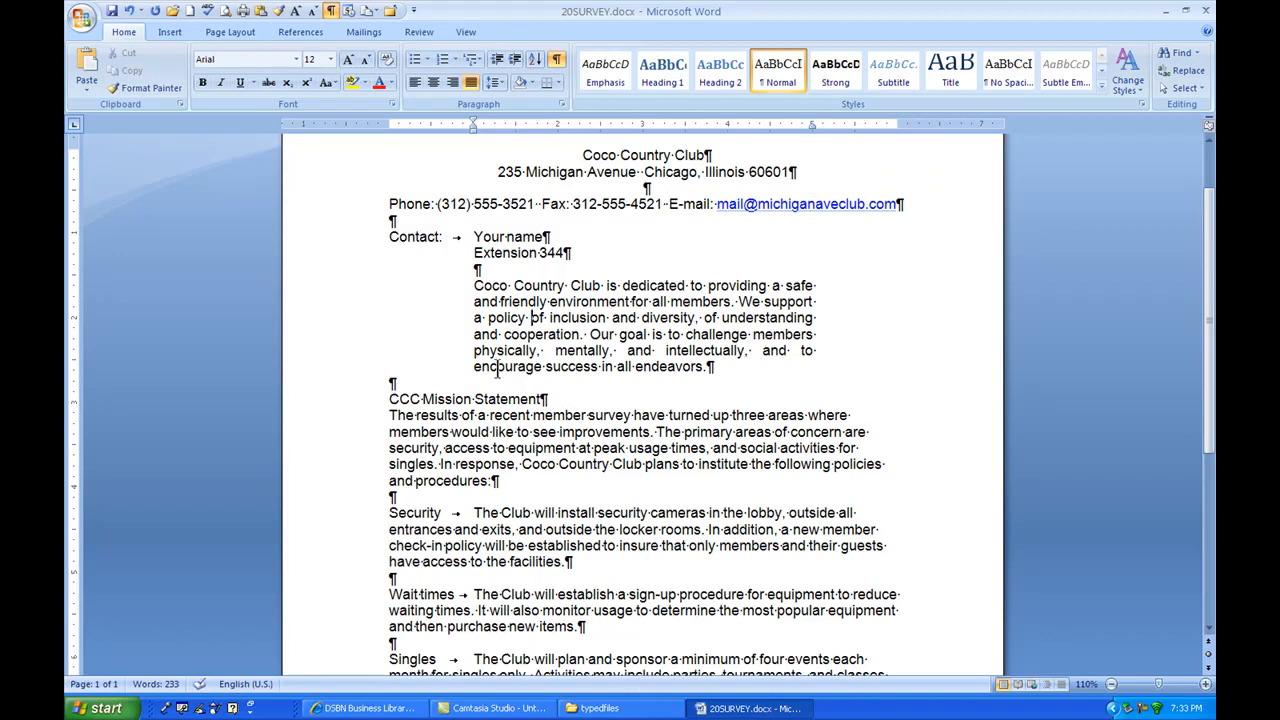
# Step: Indent the survey results paragraph under CCC Mission Statement 1 inch from both margins and justify it
pyautogui.click(513, 441)
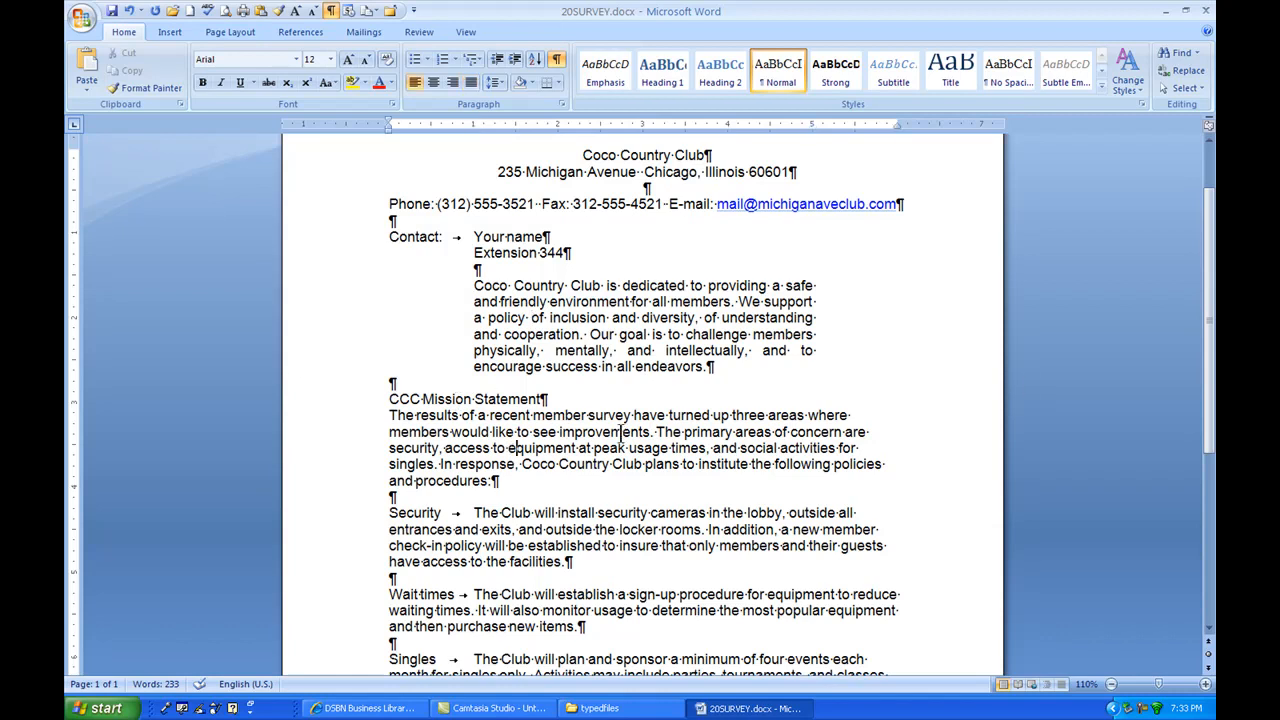
pyautogui.click(391, 416)
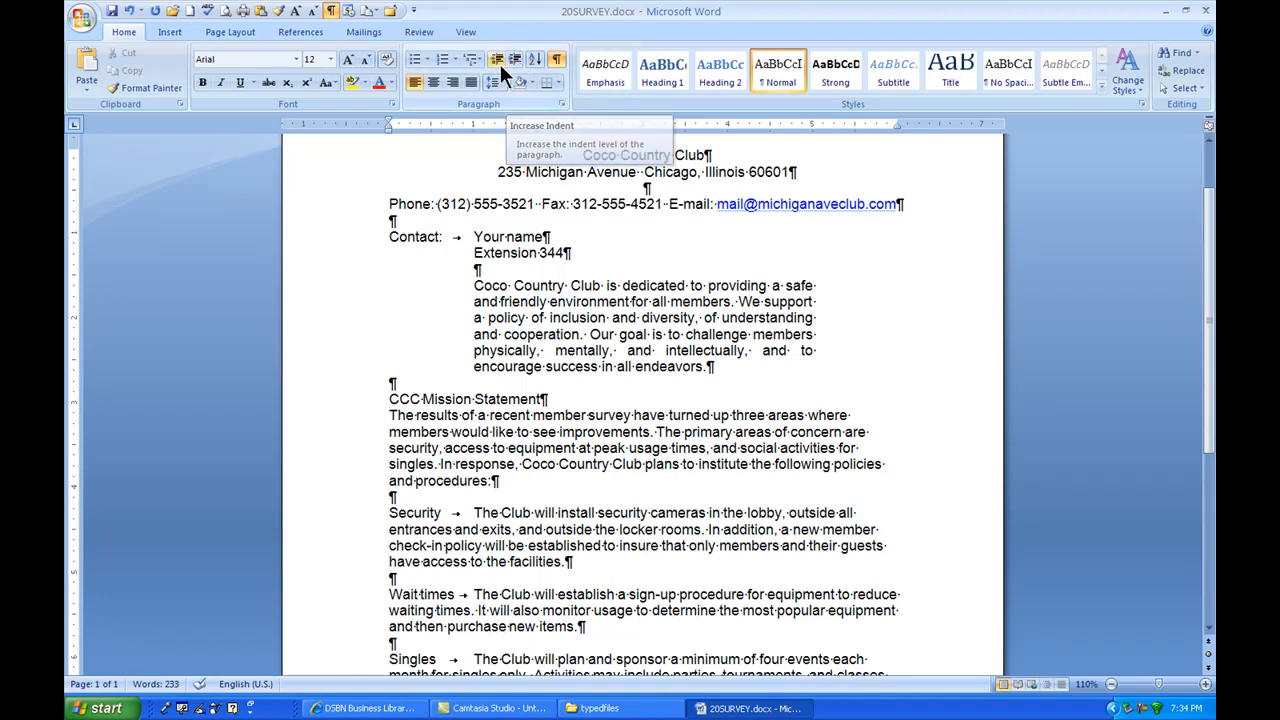
pyautogui.click(512, 60)
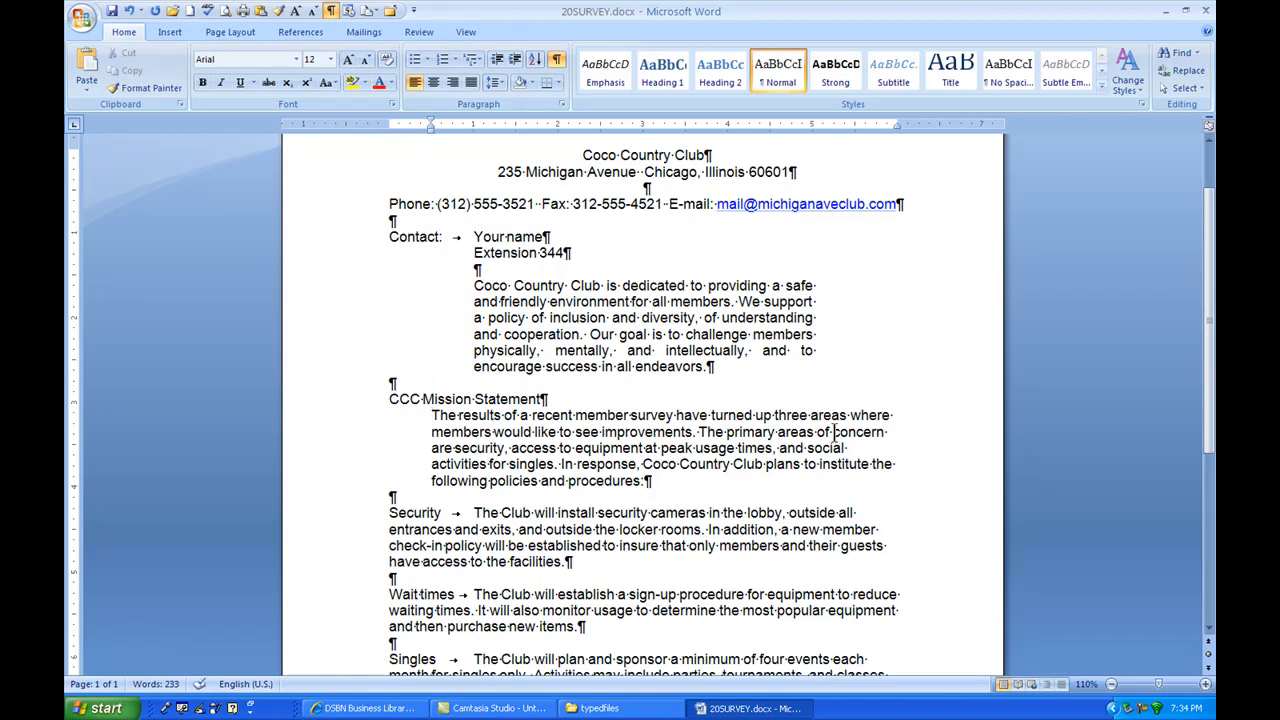
pyautogui.moveTo(896, 125); pyautogui.dragTo(812, 160)
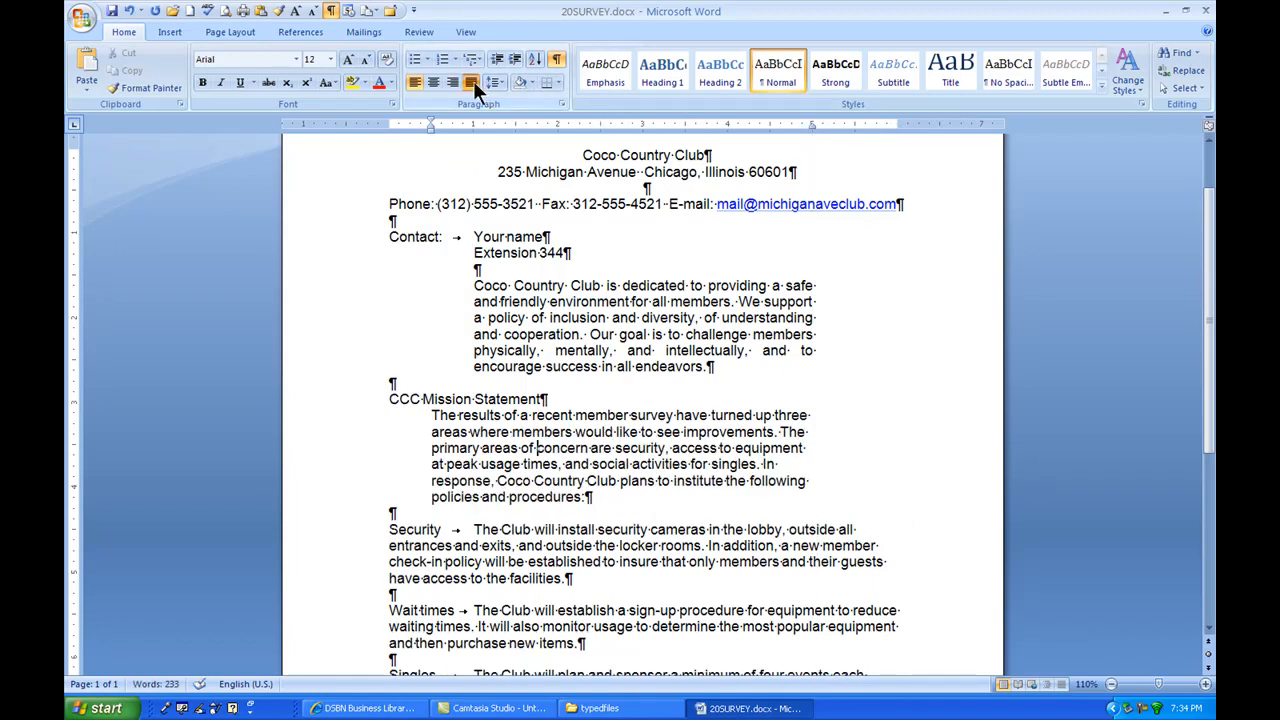
pyautogui.click(472, 82)
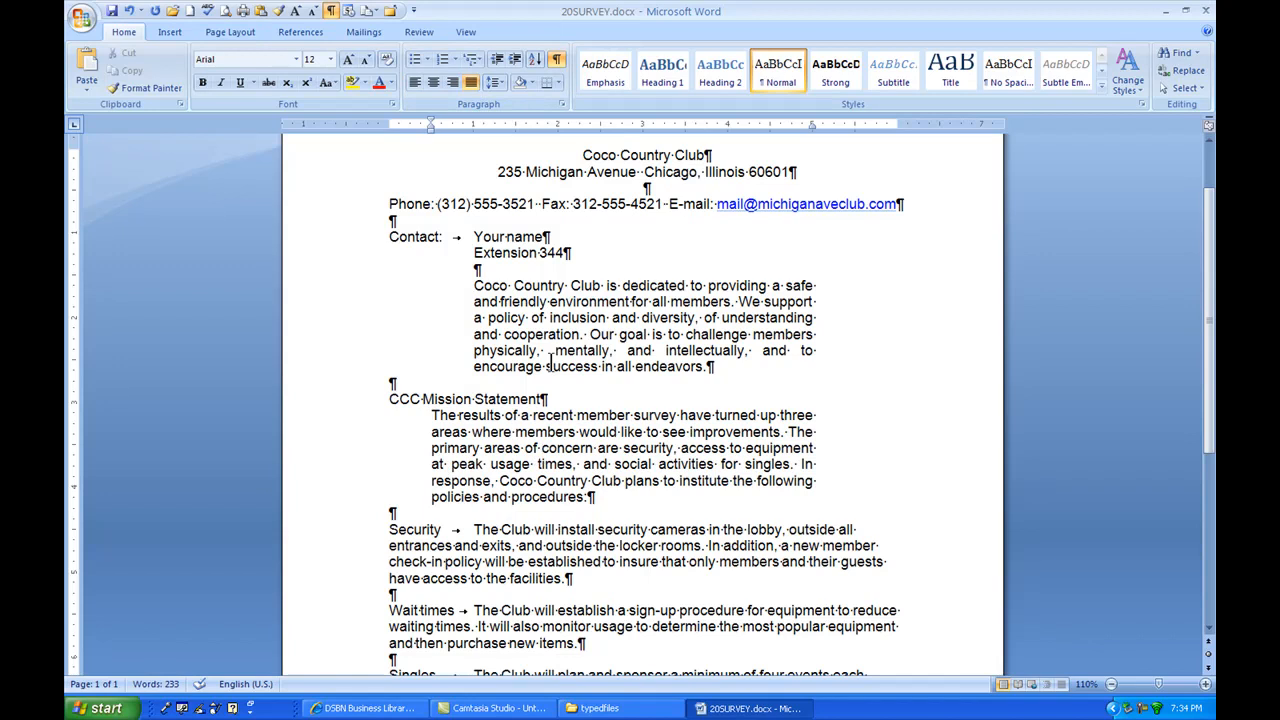
pyautogui.moveTo(430, 129); pyautogui.dragTo(474, 130)
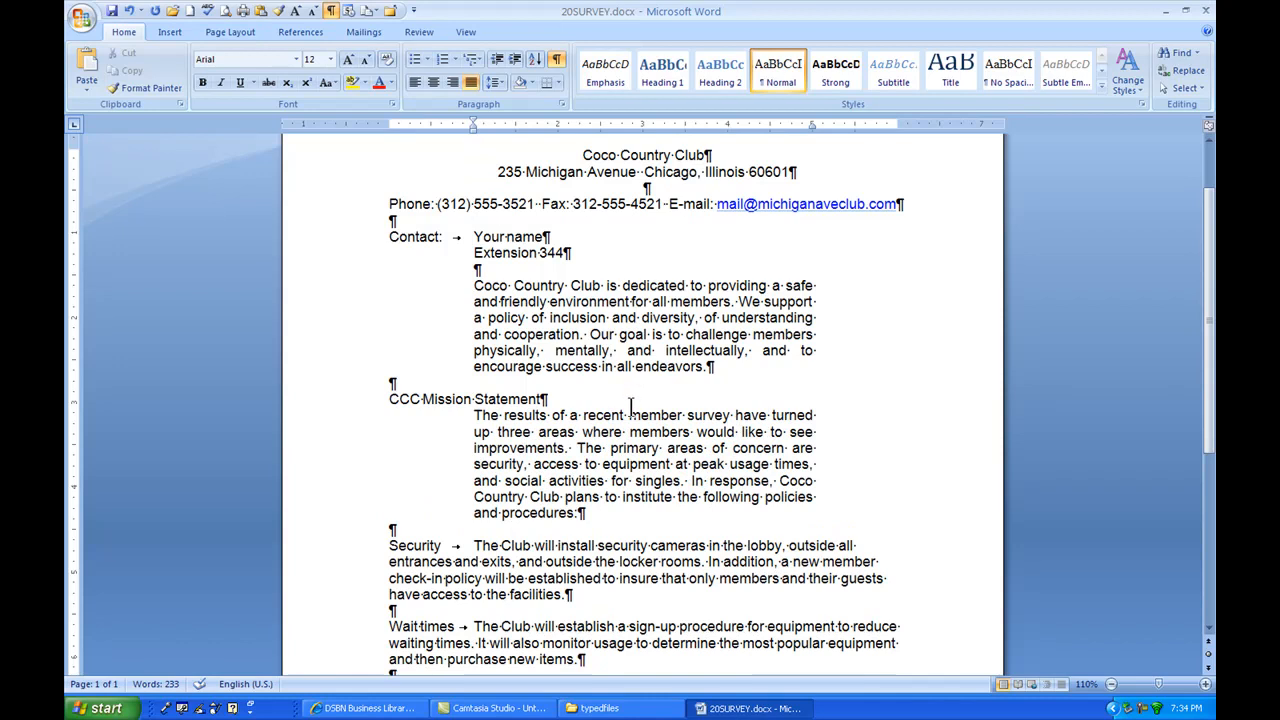
# Step: Give the Security paragraph a 1-inch hanging indent
pyautogui.scroll(-1, 630, 407)
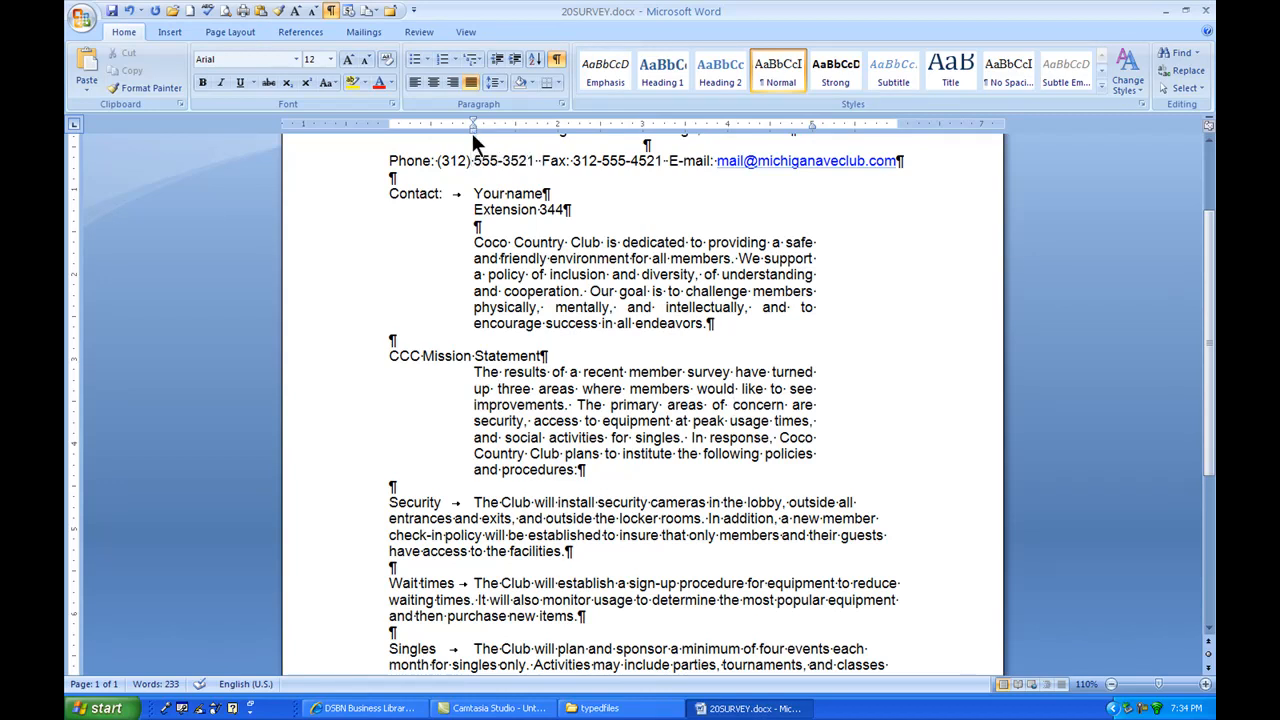
pyautogui.click(541, 519)
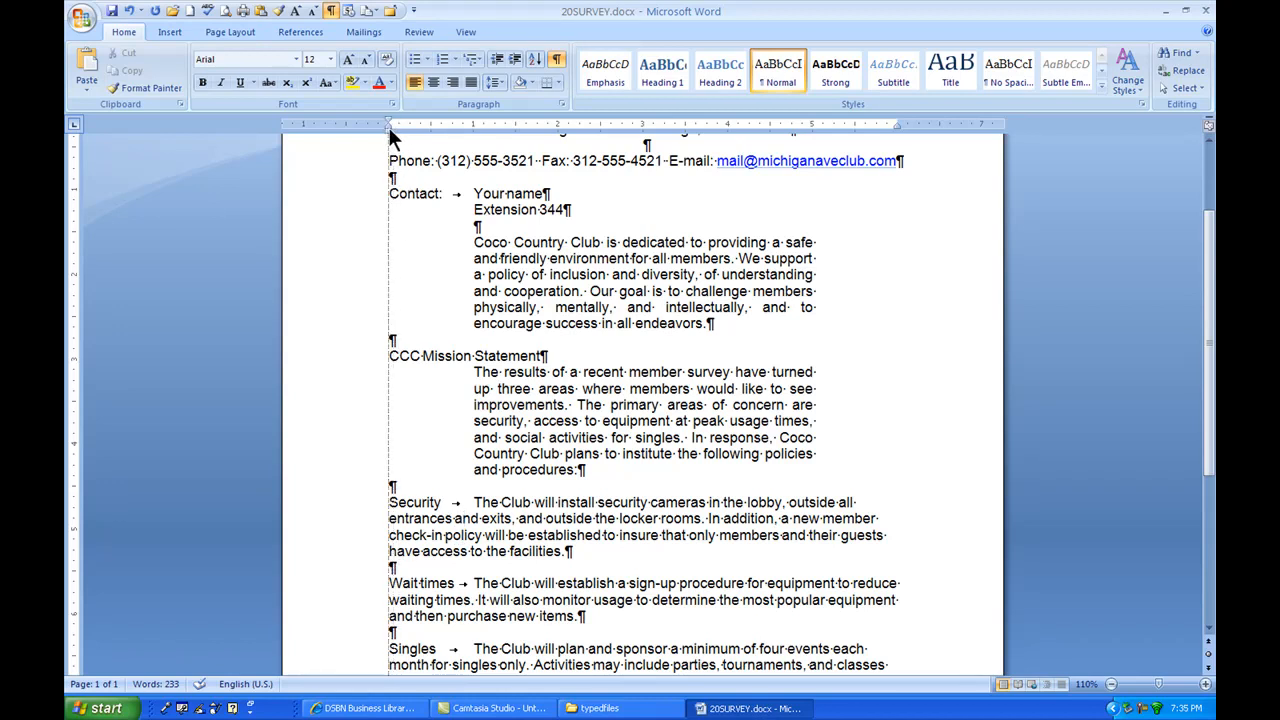
pyautogui.moveTo(390, 126); pyautogui.dragTo(472, 131)
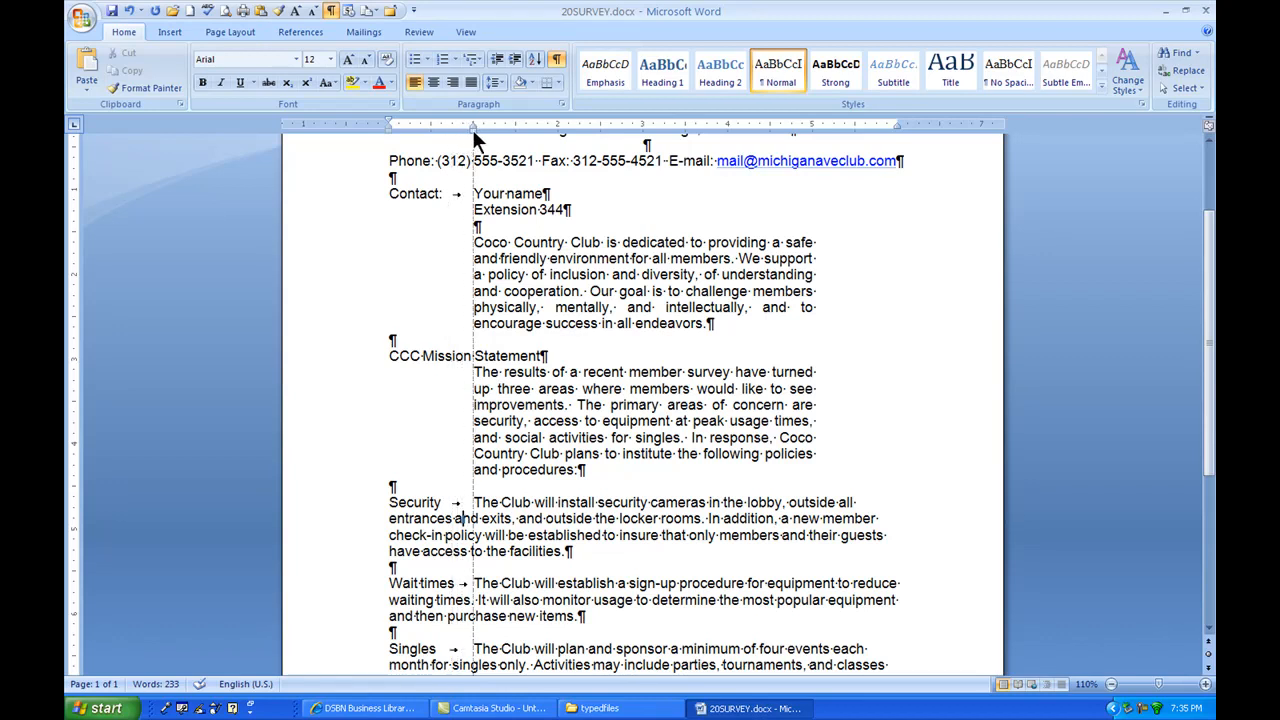
pyautogui.moveTo(472, 129); pyautogui.dragTo(473, 129)
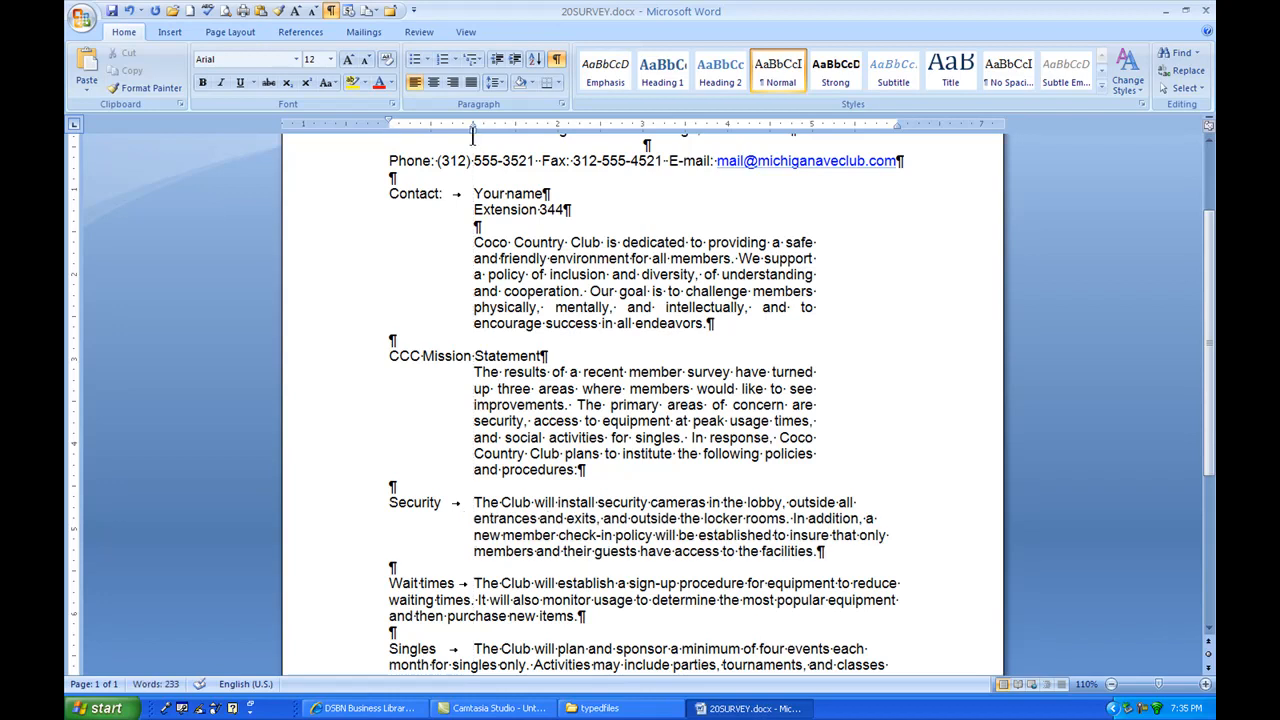
# Step: Apply a 1-inch hanging indent to the Wait times paragraph and the Singles paragraph
pyautogui.click(546, 604)
pyautogui.hotkey('ctrl', 't')
pyautogui.scroll(-1, 530, 655)
pyautogui.click(530, 621)
pyautogui.hotkey('ctrl', 't')
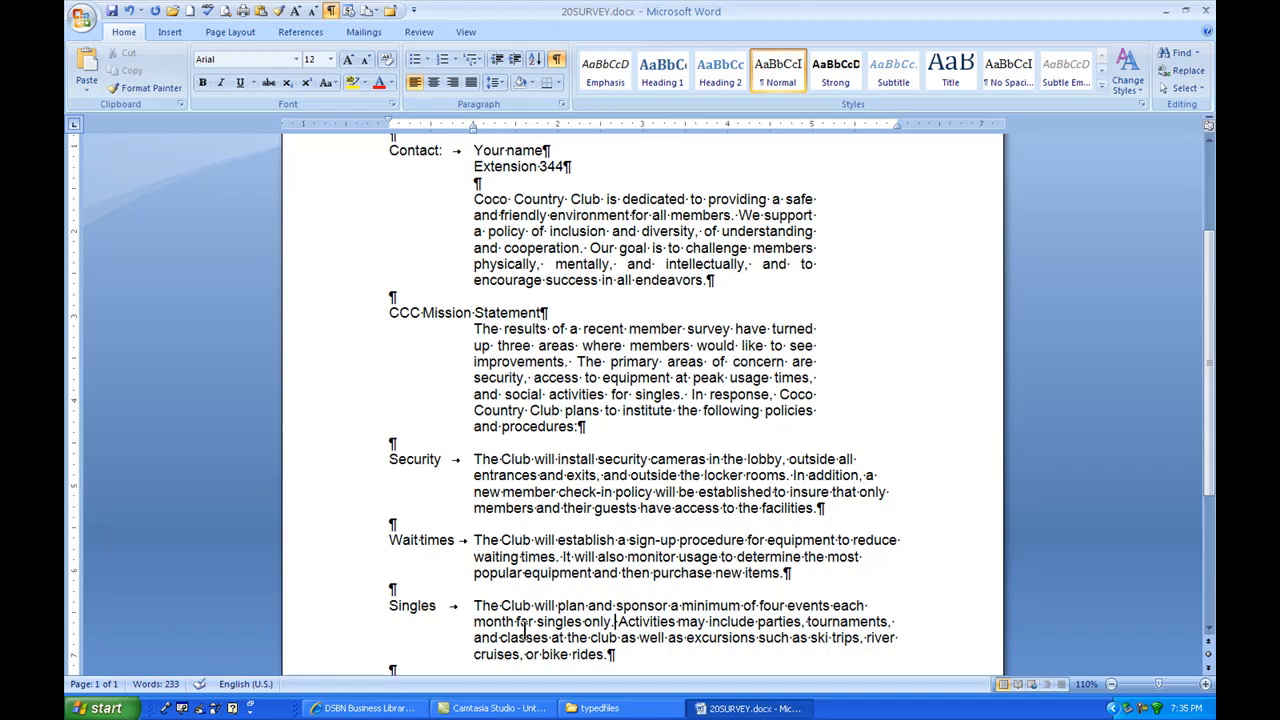
# Step: Give the Security, Wait times and Singles paragraphs a 1-inch right indent and justify their text
pyautogui.moveTo(791, 475); pyautogui.dragTo(802, 621)
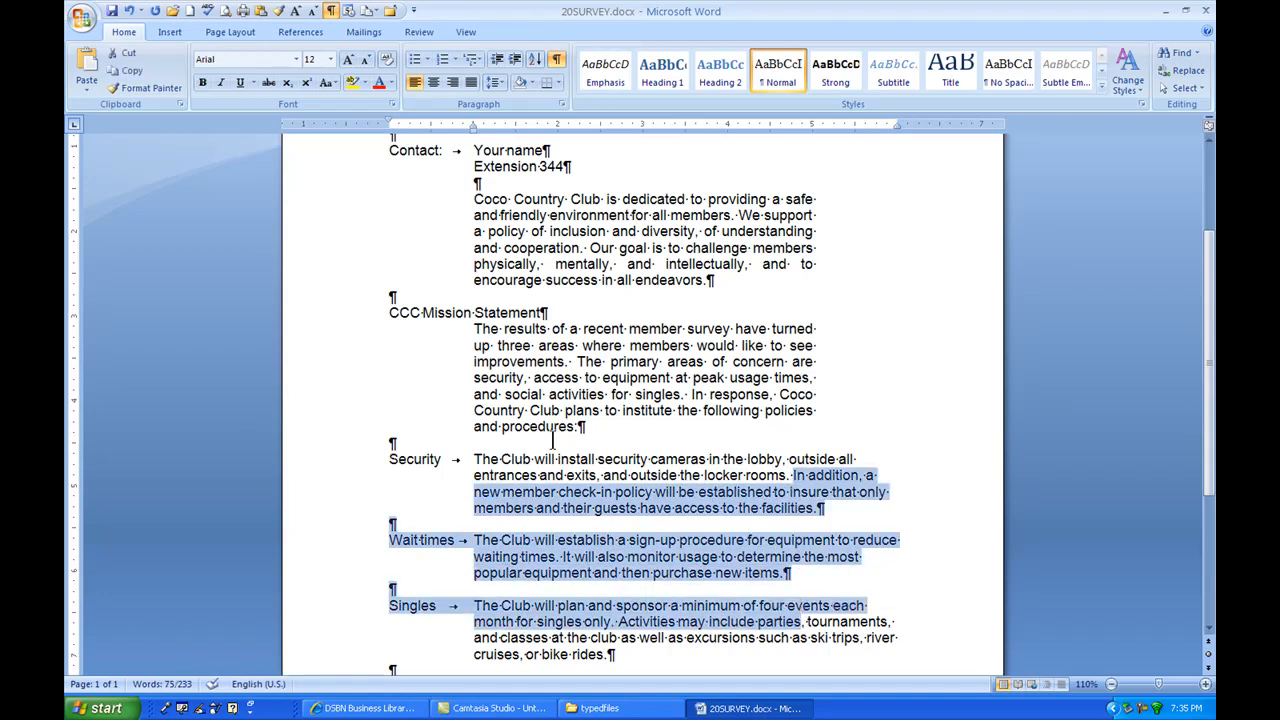
pyautogui.moveTo(896, 127); pyautogui.dragTo(810, 138)
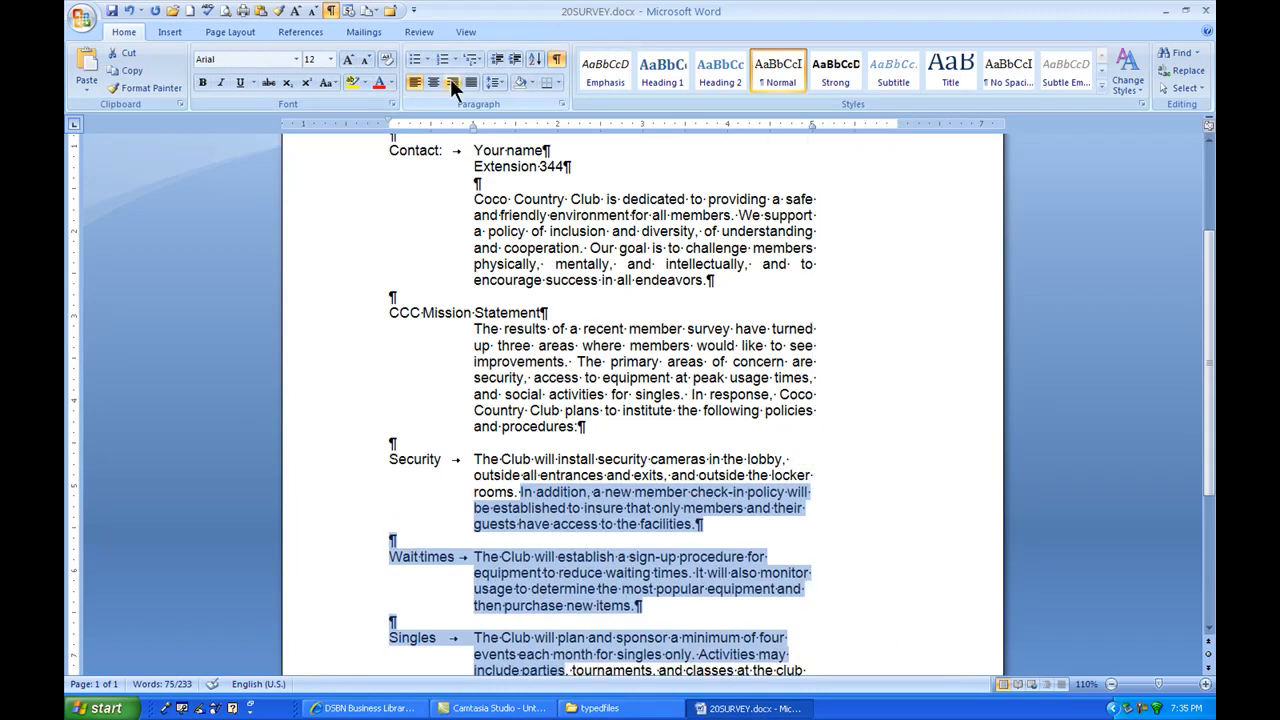
pyautogui.click(467, 82)
pyautogui.scroll(-2, 905, 498)
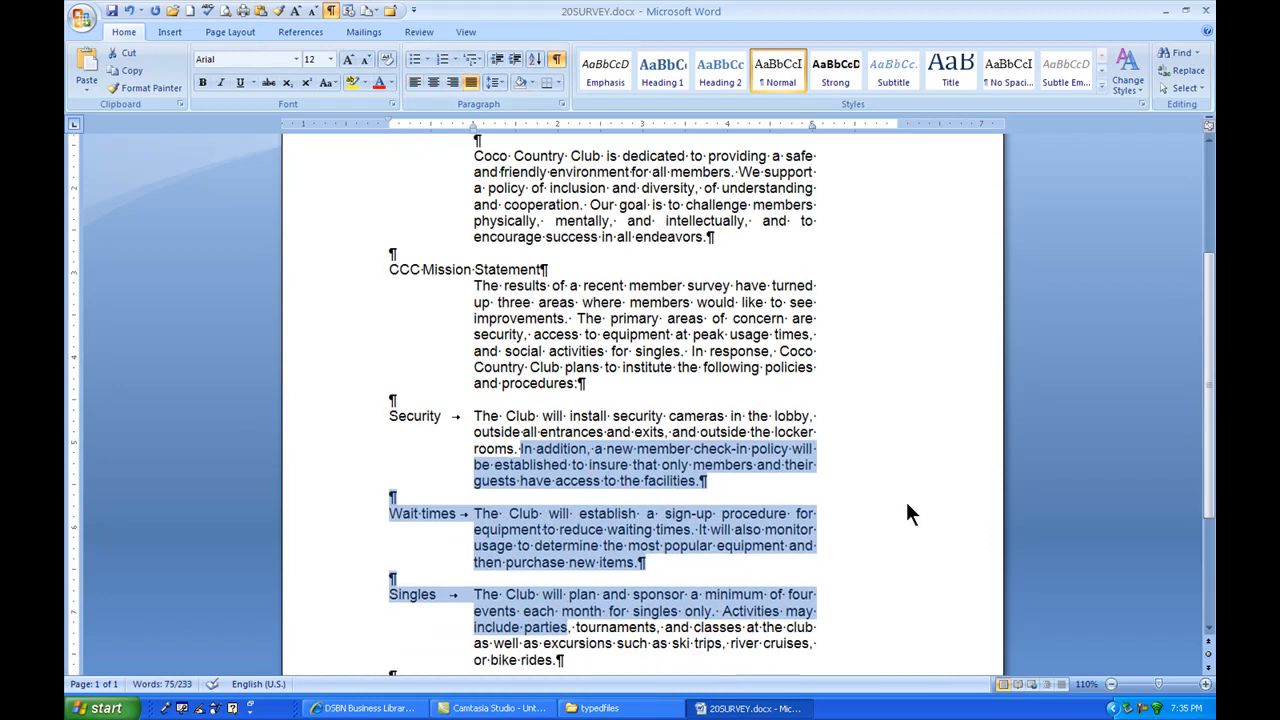
# Step: Examine the right indentation and the special indent options for the selected paragraphs in the Paragraph settings, leaving without applying changes
pyautogui.scroll(4, 900, 508)
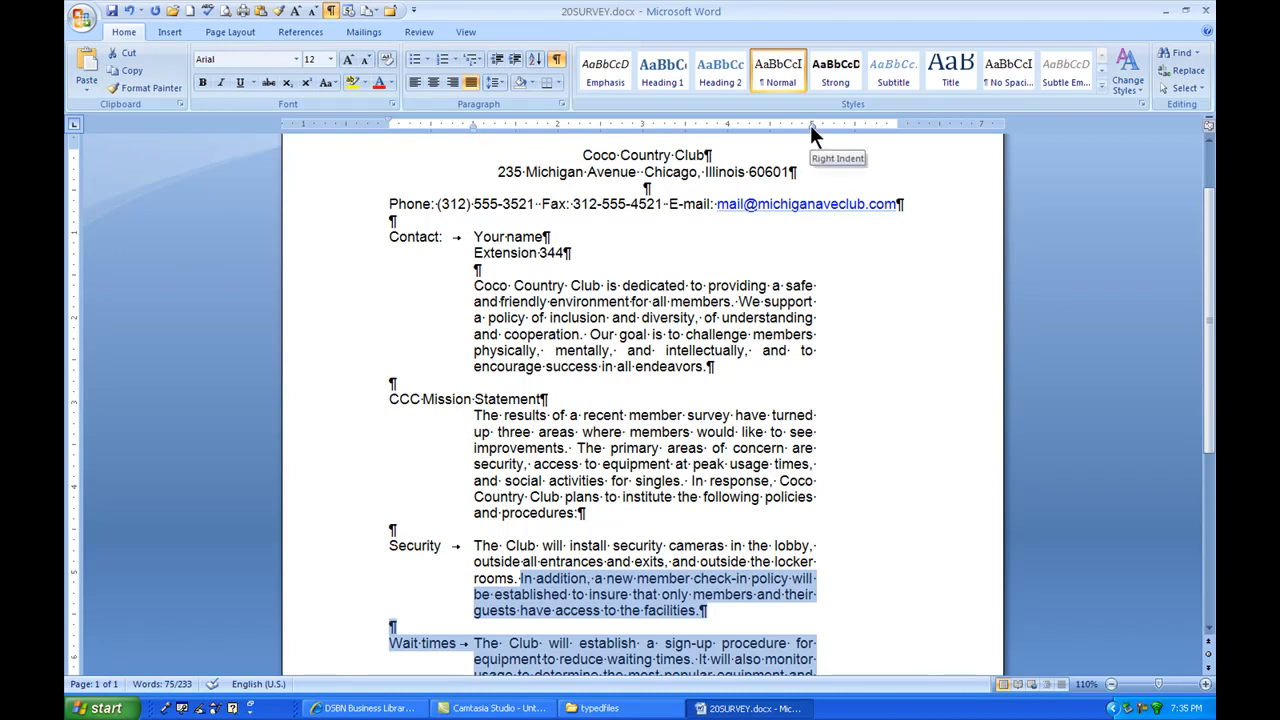
pyautogui.click(561, 104)
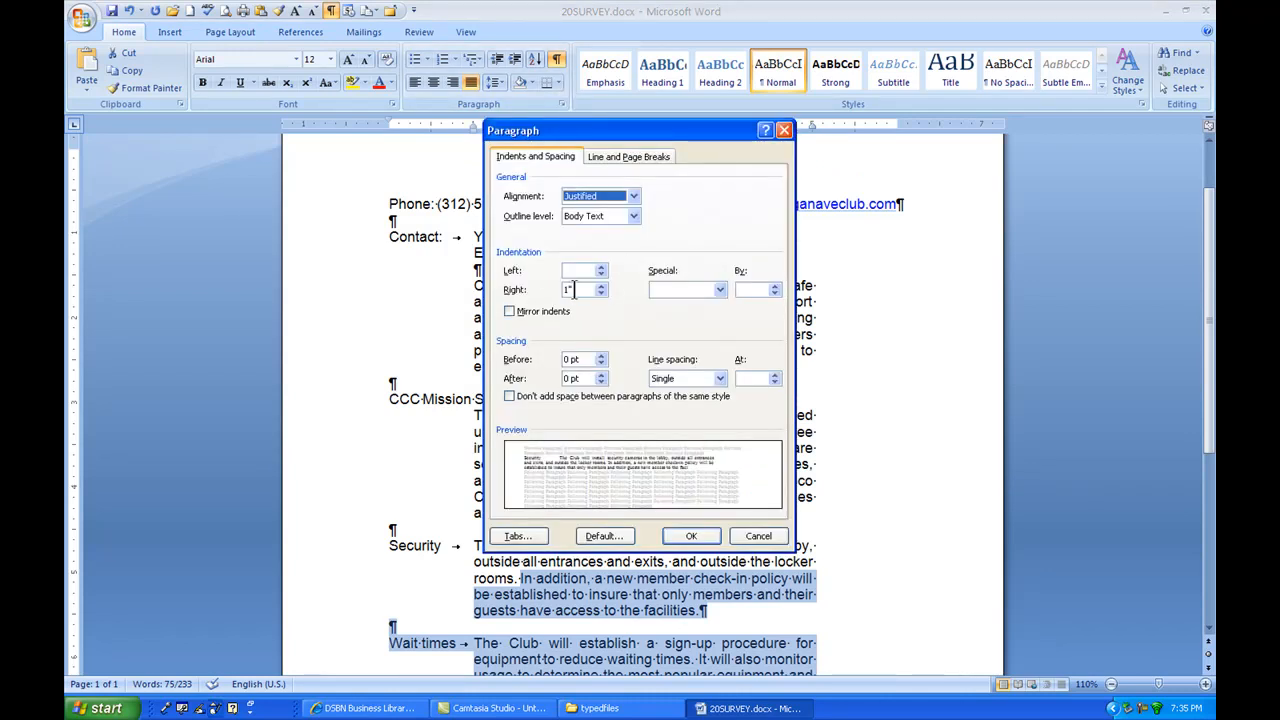
pyautogui.click(720, 289)
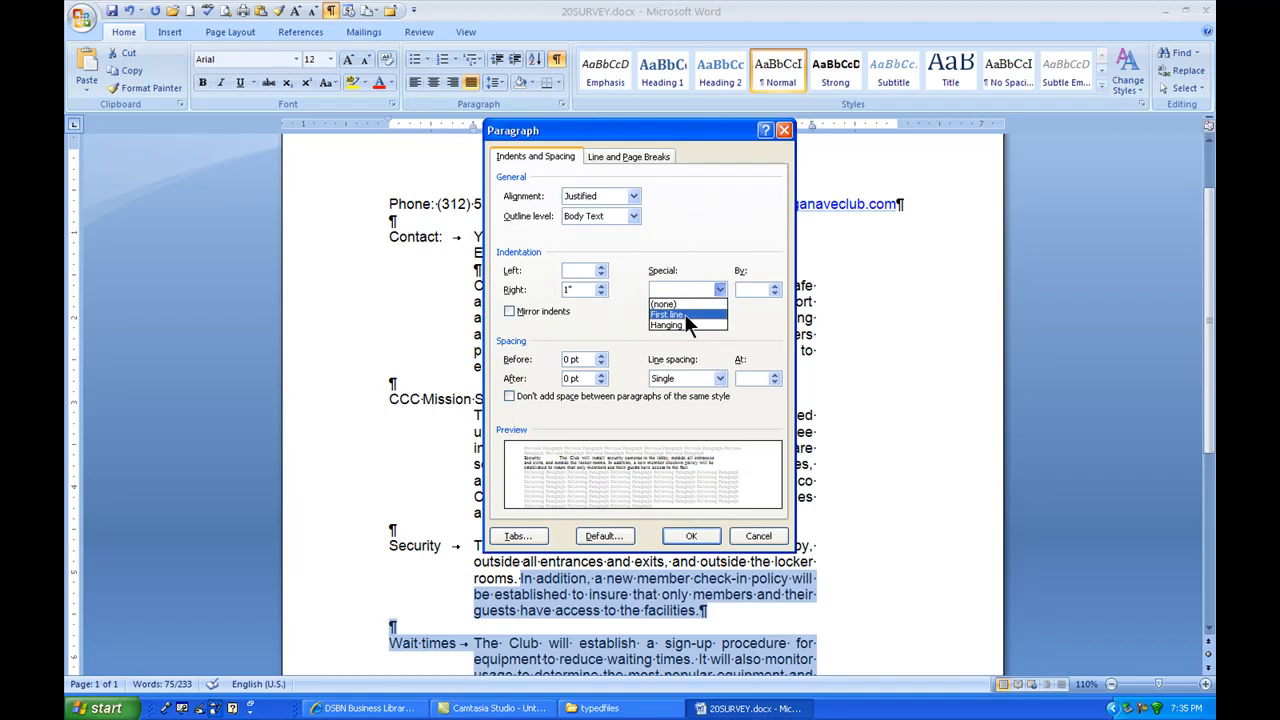
pyautogui.click(719, 283)
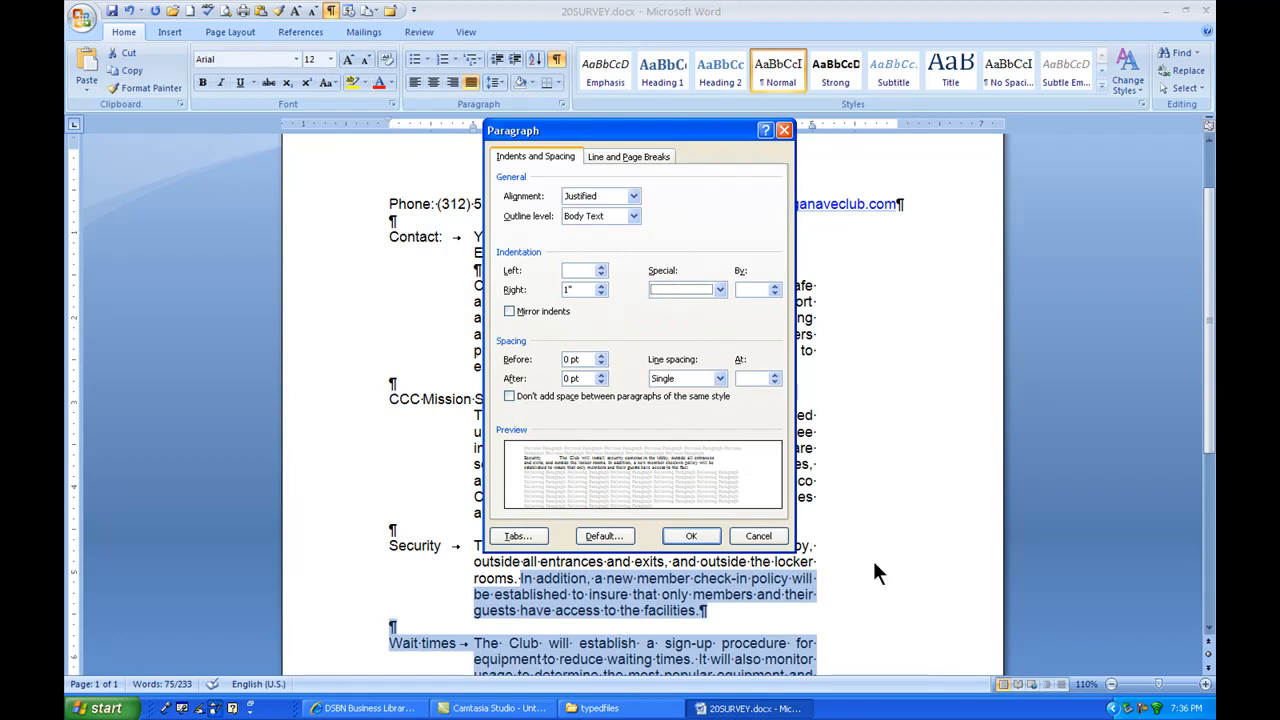
pyautogui.click(760, 536)
pyautogui.scroll(-3, 855, 528)
pyautogui.scroll(-2, 855, 528)
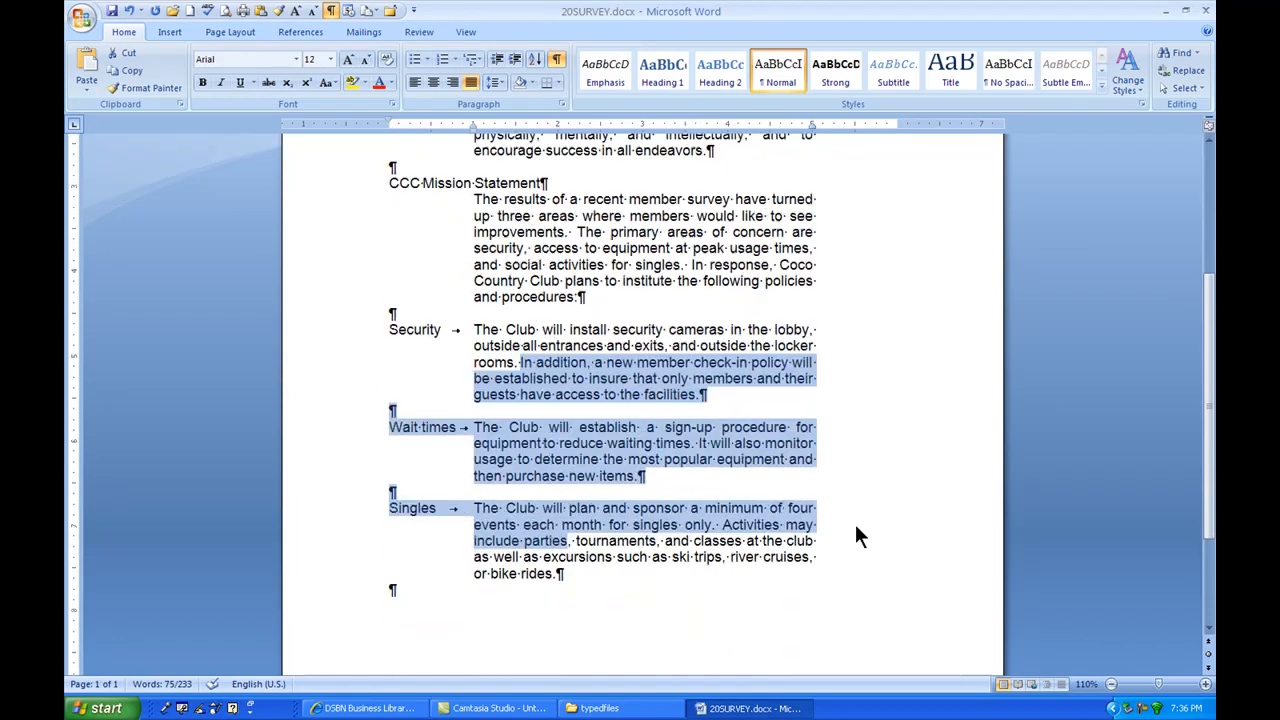